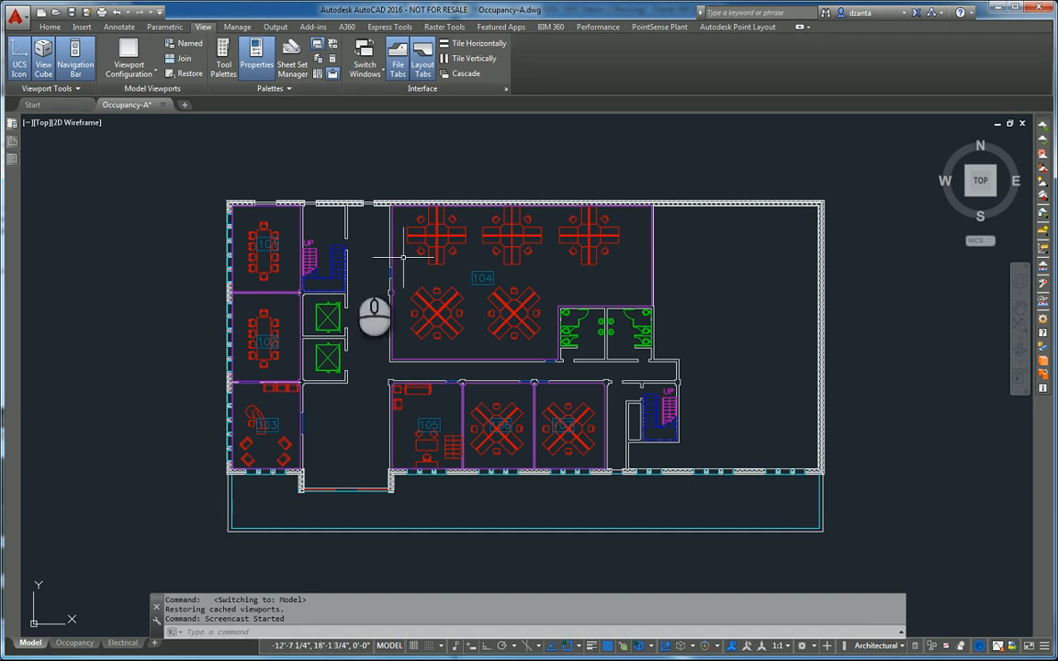
# Switch to the Occupancy layout and zoom to the extents of the sheet.
pyautogui.click(75, 643)
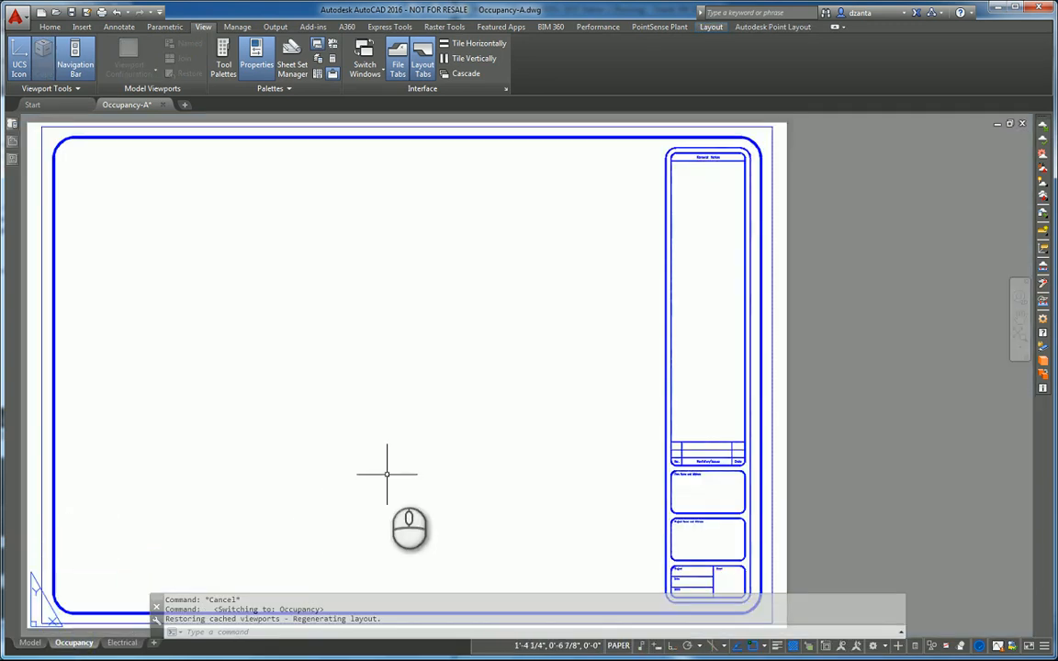
pyautogui.scroll(-2, 420, 466)
pyautogui.scroll(2, 451, 409)
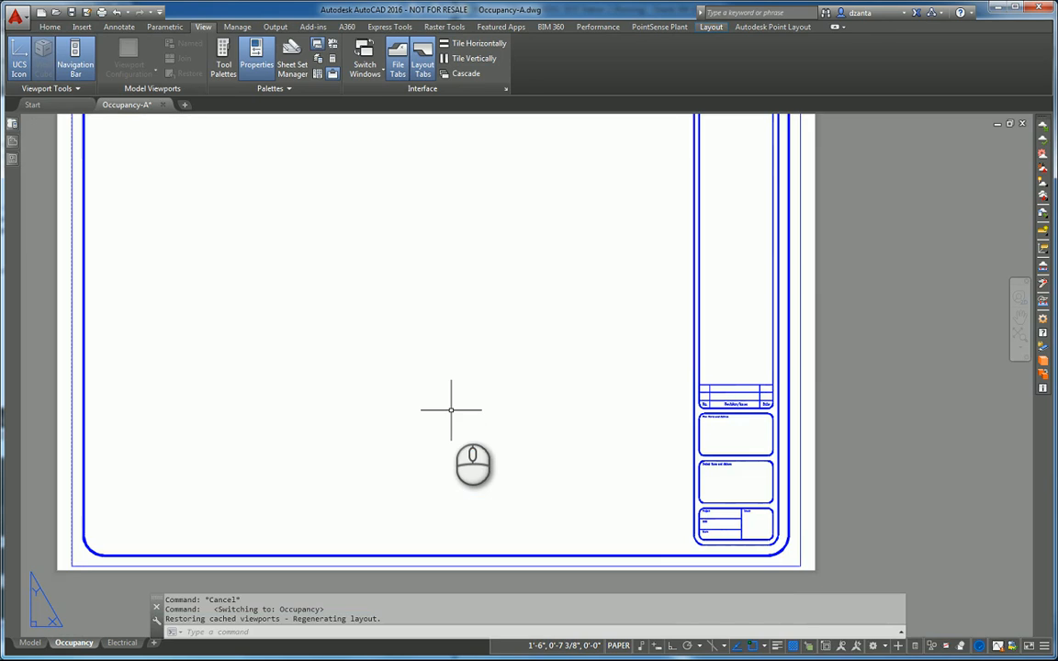
pyautogui.moveTo(451, 409); pyautogui.dragTo(477, 446, button='middle')
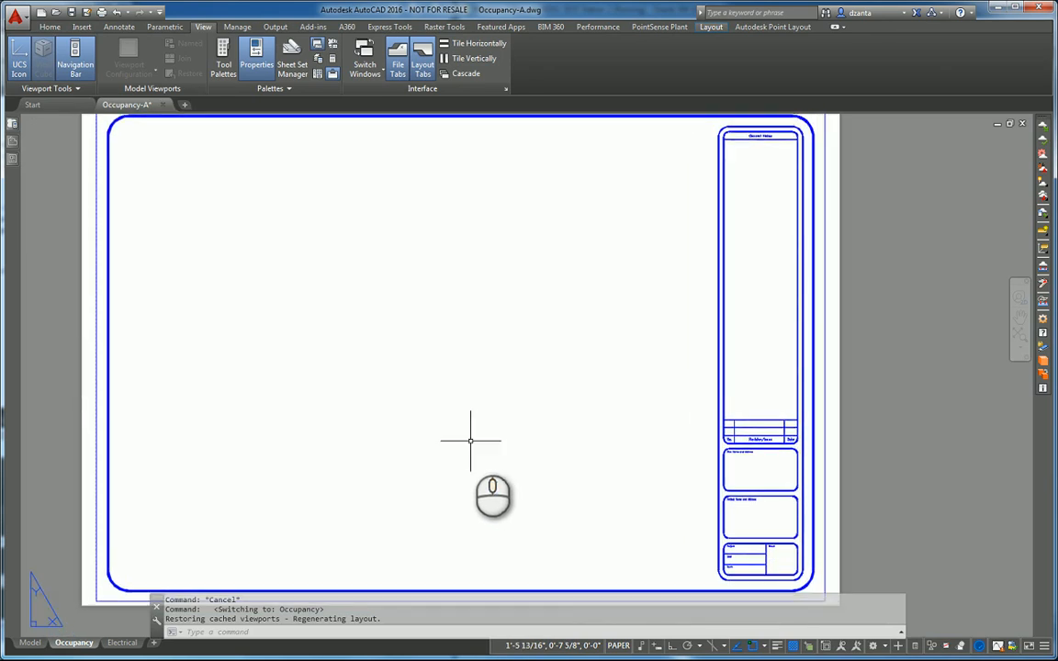
pyautogui.write('z')
pyautogui.press('Return')
pyautogui.write('e')
pyautogui.press('Return')
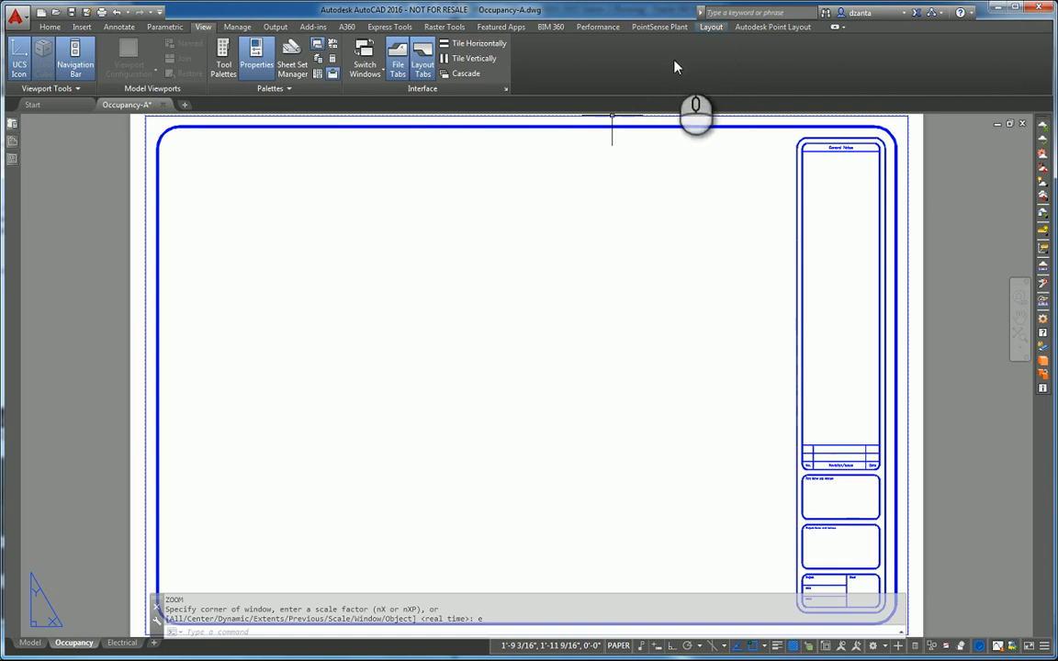
# Create a rectangular viewport about 1'-2" wide by 9 3/4" high in the upper-left area of the sheet.
pyautogui.click(708, 28)
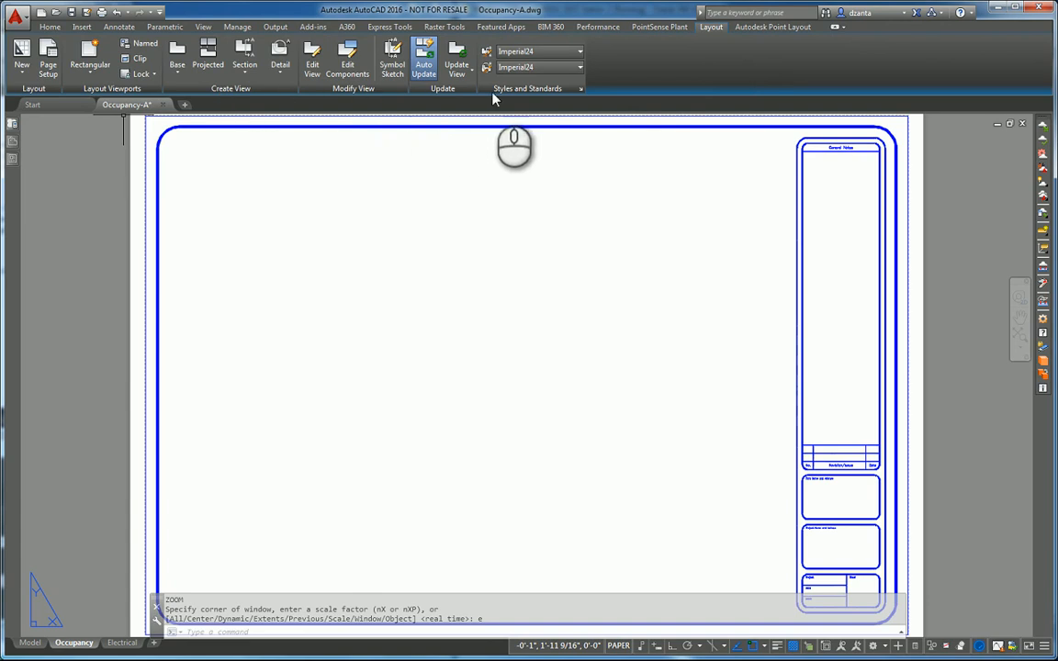
pyautogui.click(98, 79)
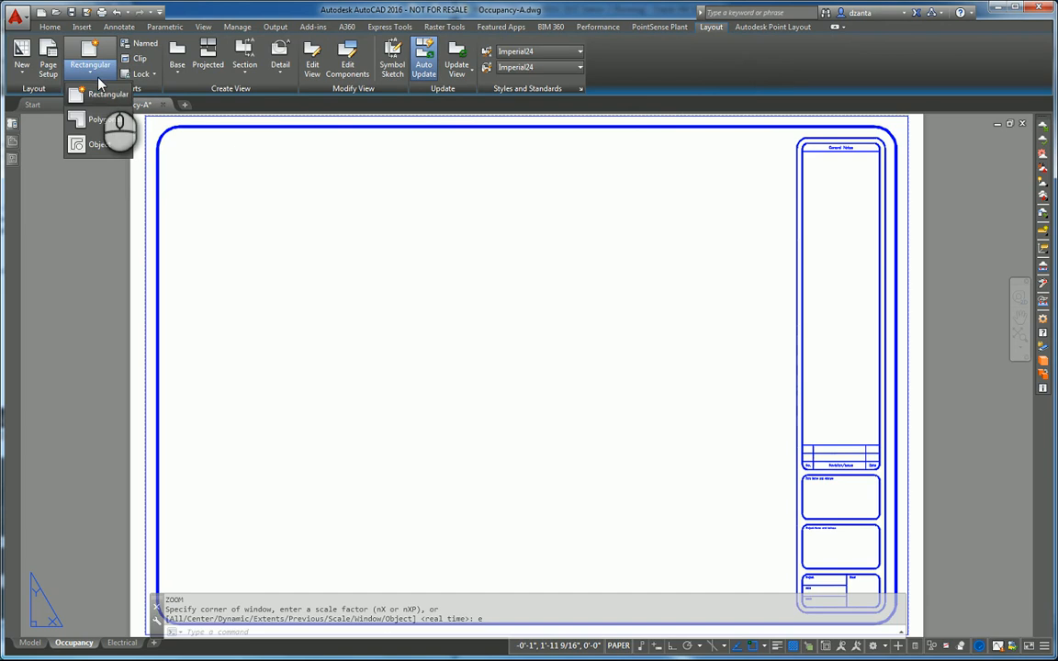
pyautogui.click(106, 100)
pyautogui.click(217, 159)
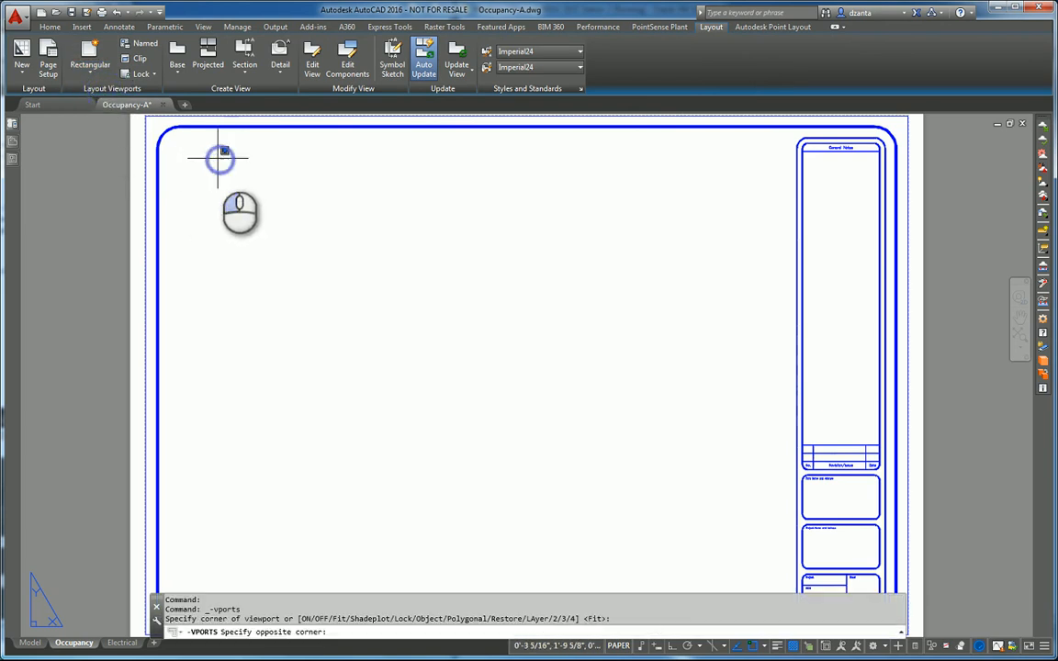
pyautogui.click(525, 374)
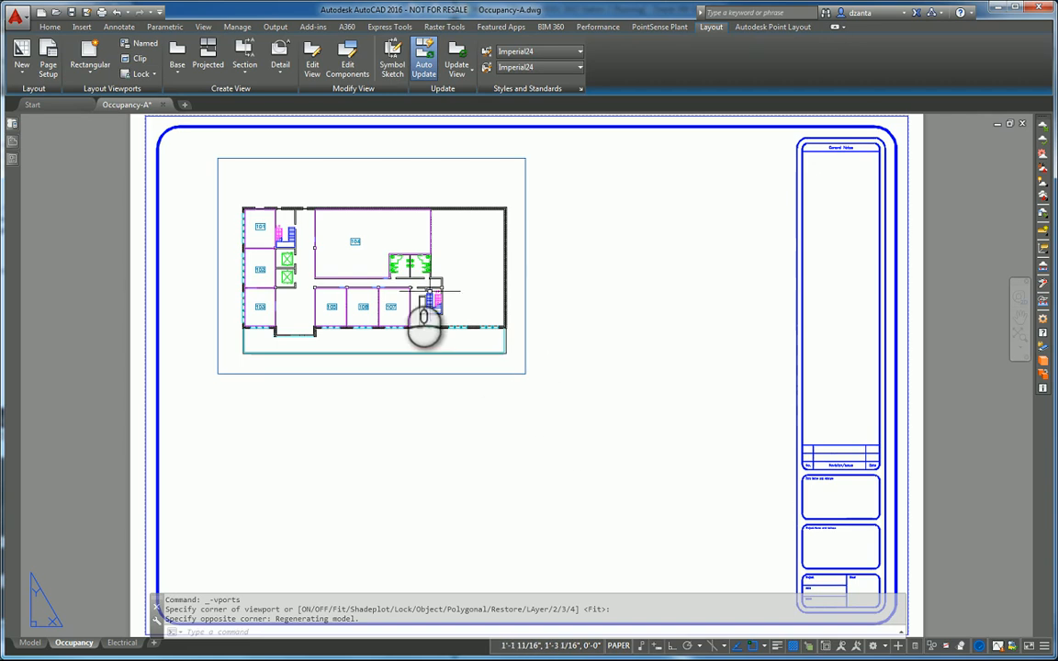
# Create an irregular polygonal viewport in the sheet's upper-right area, between the rectangular viewport and the title block.
pyautogui.click(83, 73)
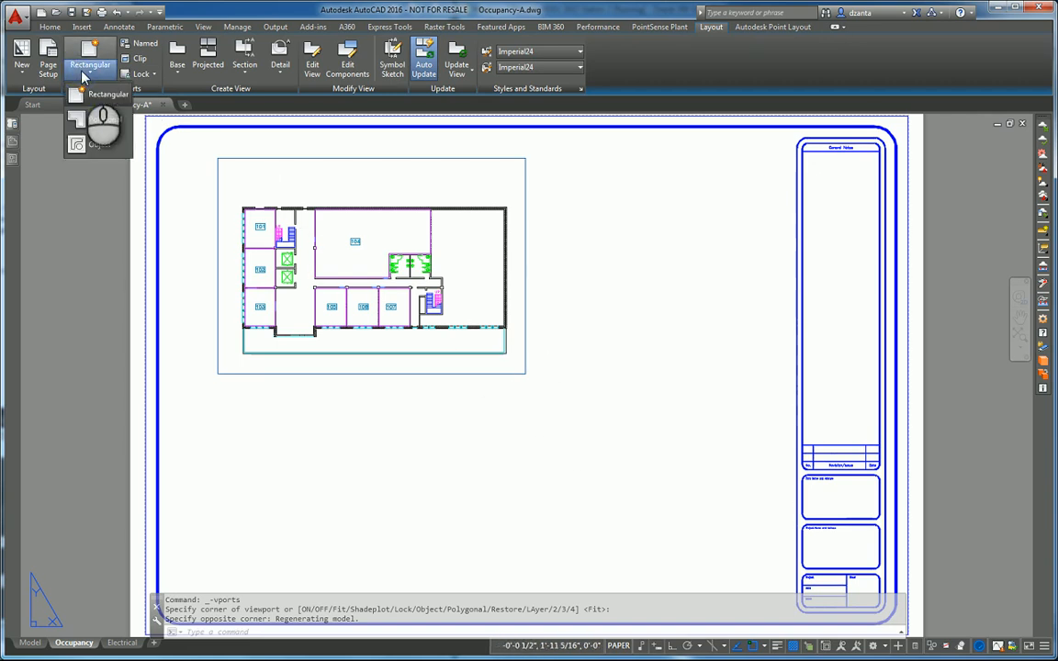
pyautogui.click(101, 119)
pyautogui.click(597, 191)
pyautogui.click(653, 169)
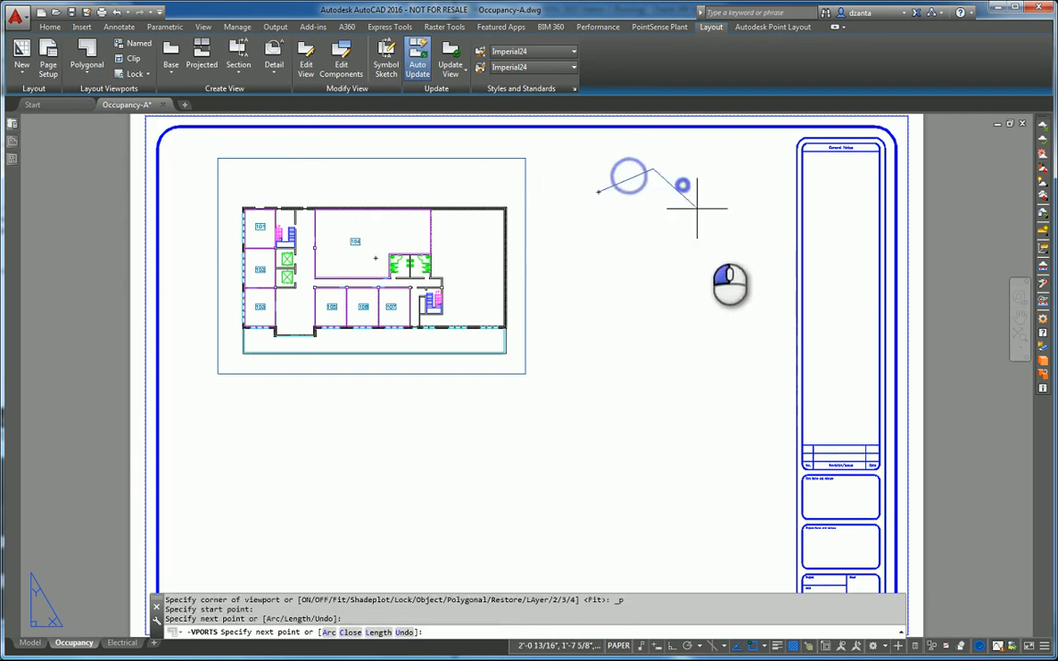
pyautogui.click(725, 252)
pyautogui.click(685, 314)
pyautogui.click(648, 279)
pyautogui.click(628, 321)
pyautogui.click(593, 354)
pyautogui.click(566, 304)
pyautogui.click(603, 266)
pyautogui.click(589, 228)
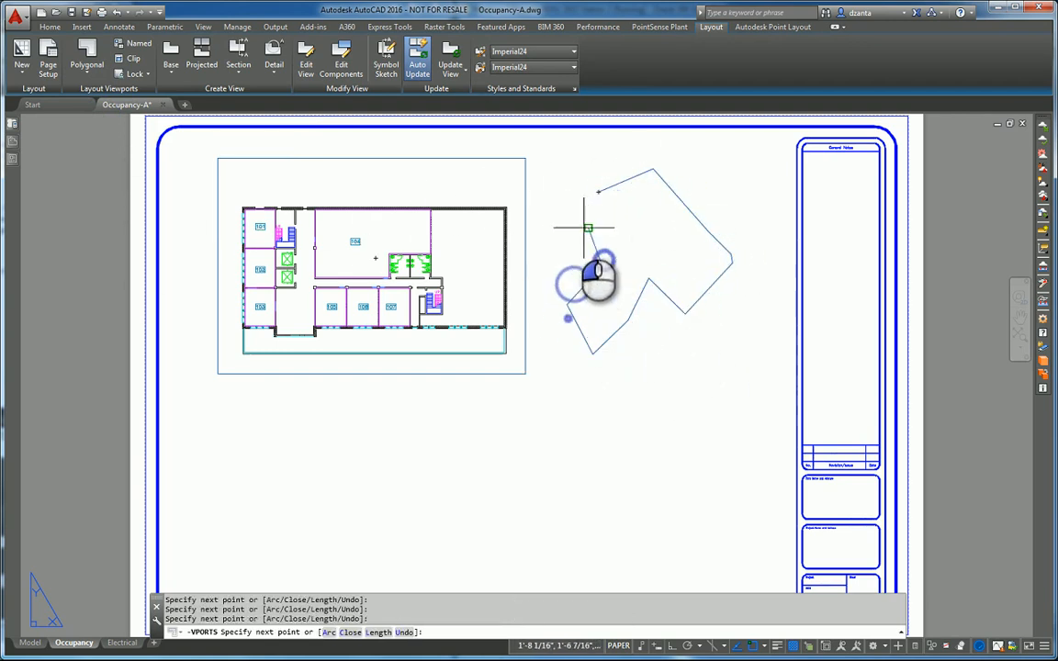
pyautogui.click(576, 210)
pyautogui.click(598, 193)
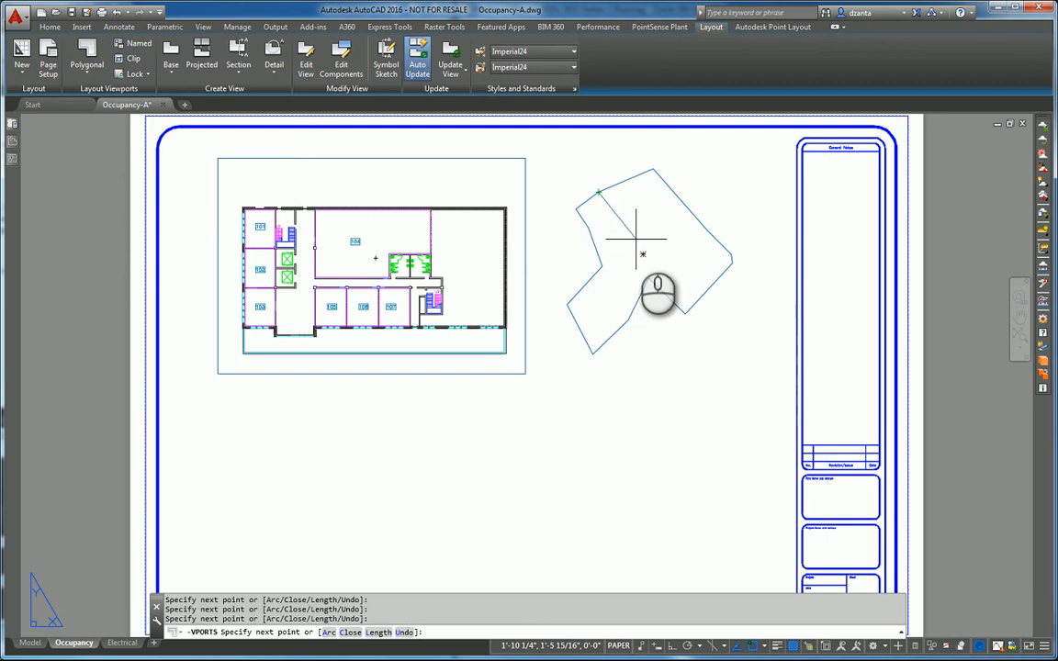
pyautogui.press('Return')
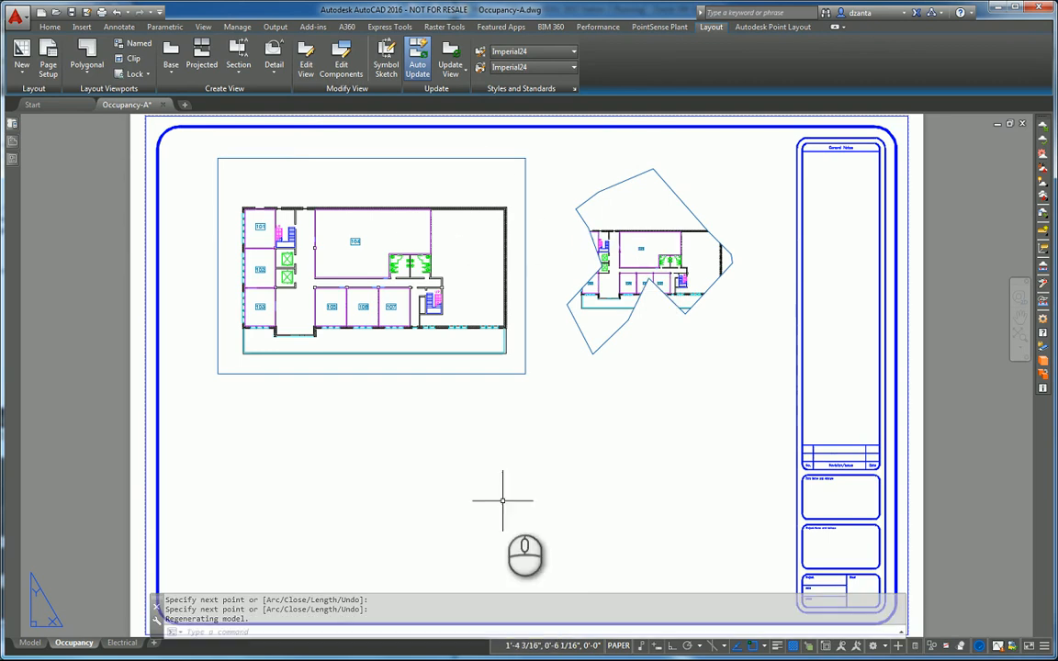
# Draw a closed, irregular polyline across the lower part of the sheet, below the two viewports.
pyautogui.write('pl')
pyautogui.press('Return')
pyautogui.click(294, 524)
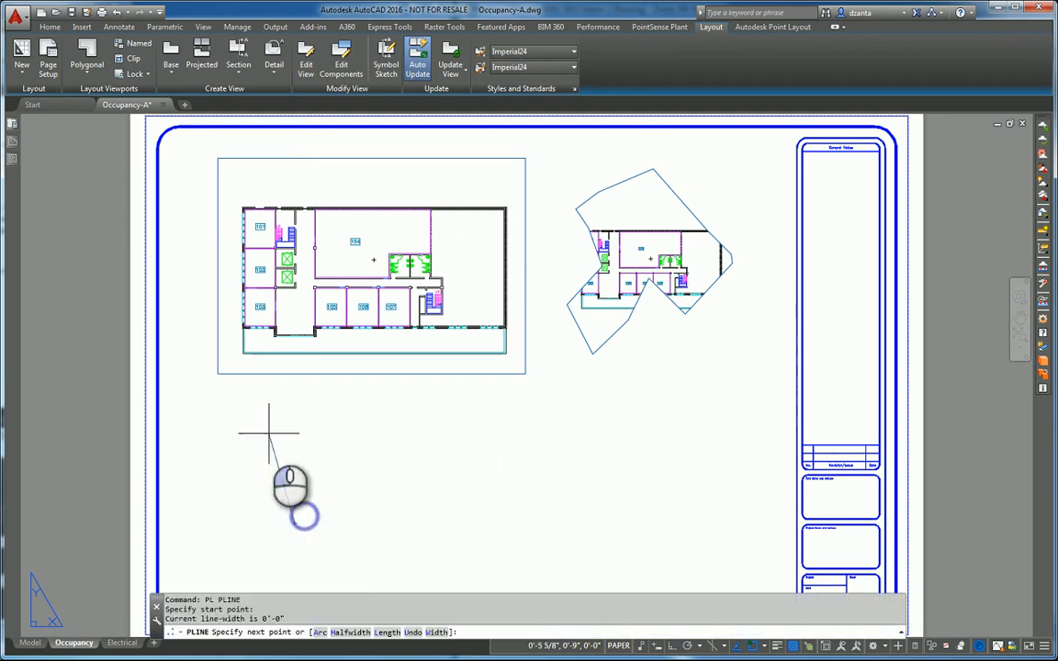
pyautogui.click(268, 425)
pyautogui.click(339, 401)
pyautogui.click(339, 458)
pyautogui.click(532, 459)
pyautogui.click(614, 401)
pyautogui.click(689, 425)
pyautogui.click(724, 501)
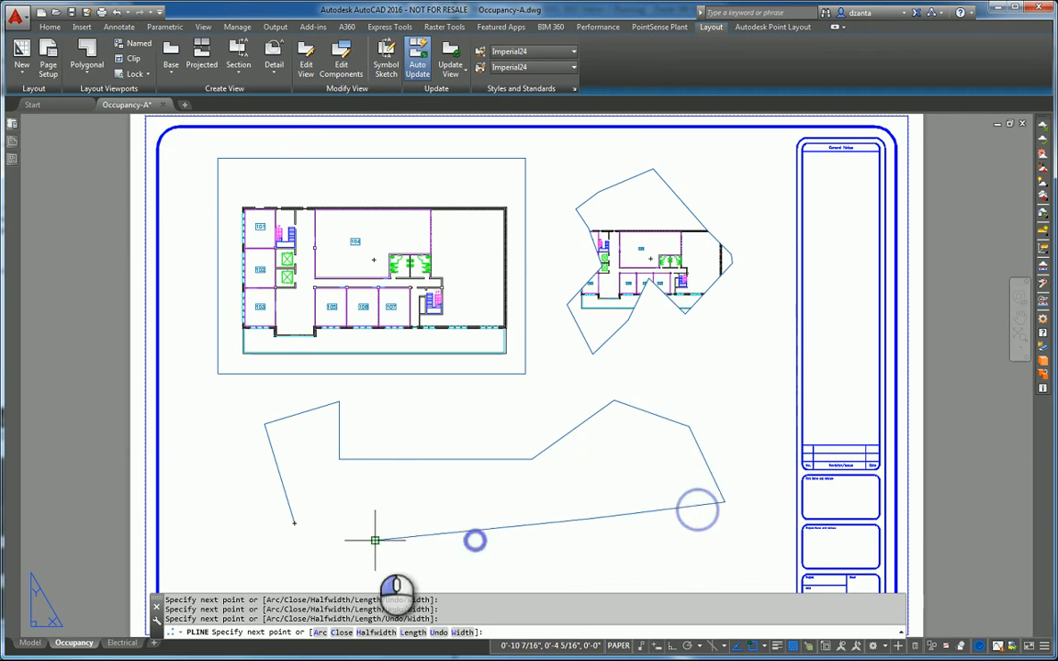
pyautogui.click(375, 540)
pyautogui.click(343, 536)
pyautogui.write('c')
pyautogui.press('Return')
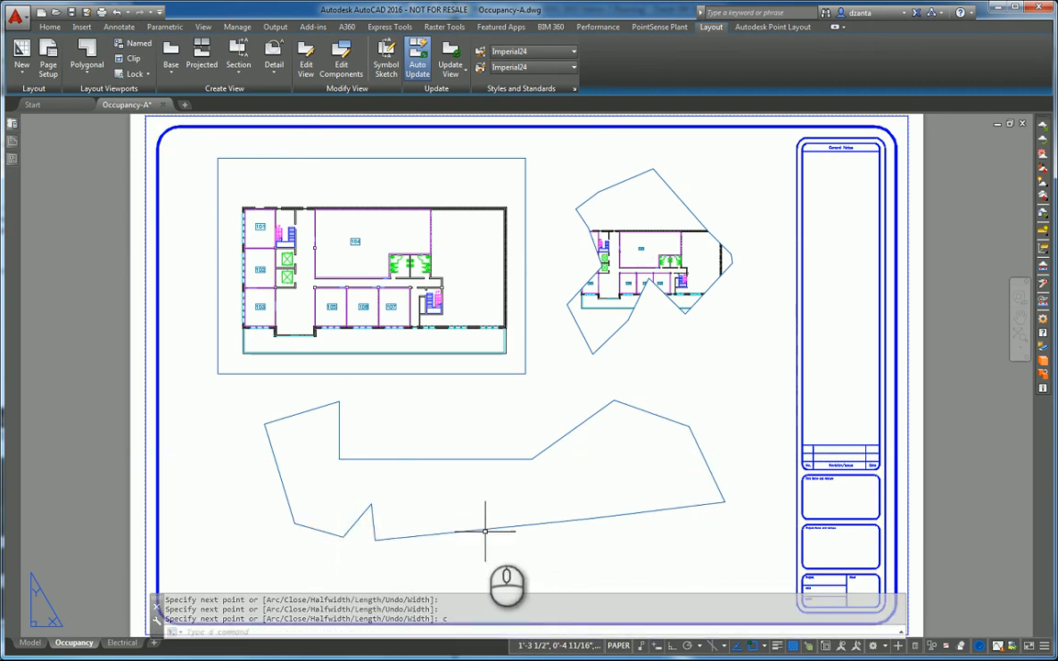
# Convert the closed polyline in the lower part of the sheet into a viewport using the Object option.
pyautogui.click(90, 77)
pyautogui.click(92, 144)
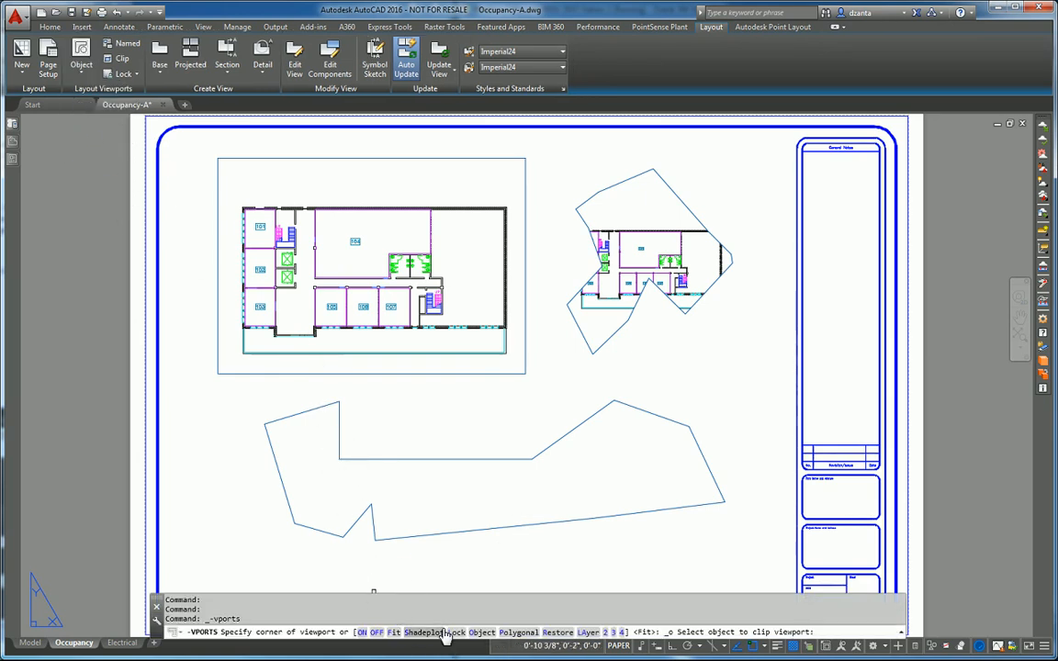
pyautogui.click(475, 632)
pyautogui.click(416, 538)
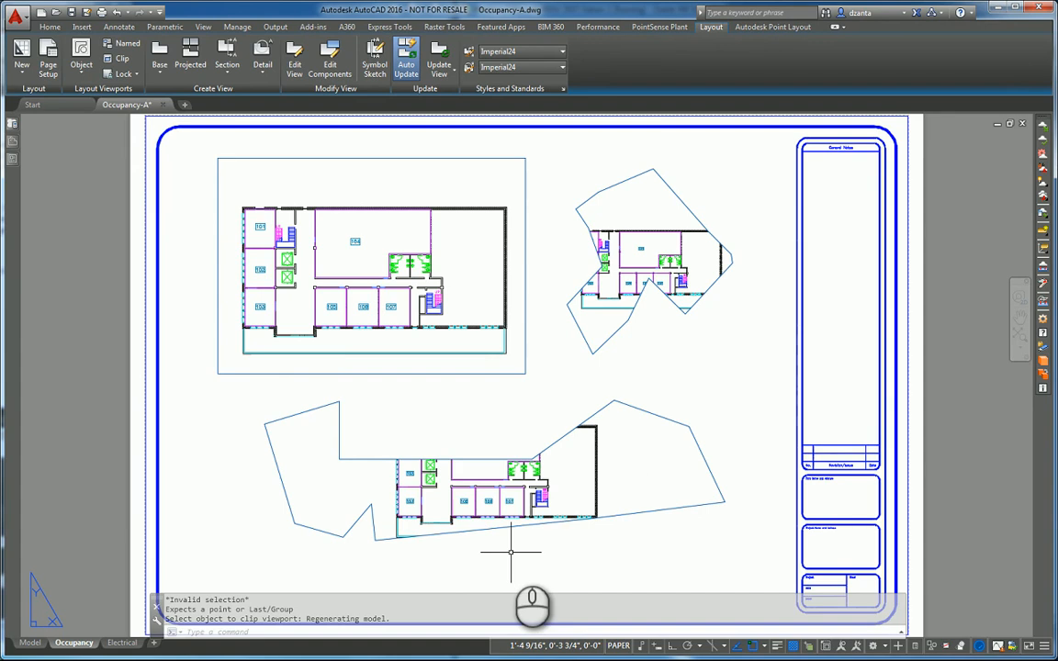
# Undo the viewport made from the polyline and erase both the polygonal viewport and the polyline.
pyautogui.click(740, 447)
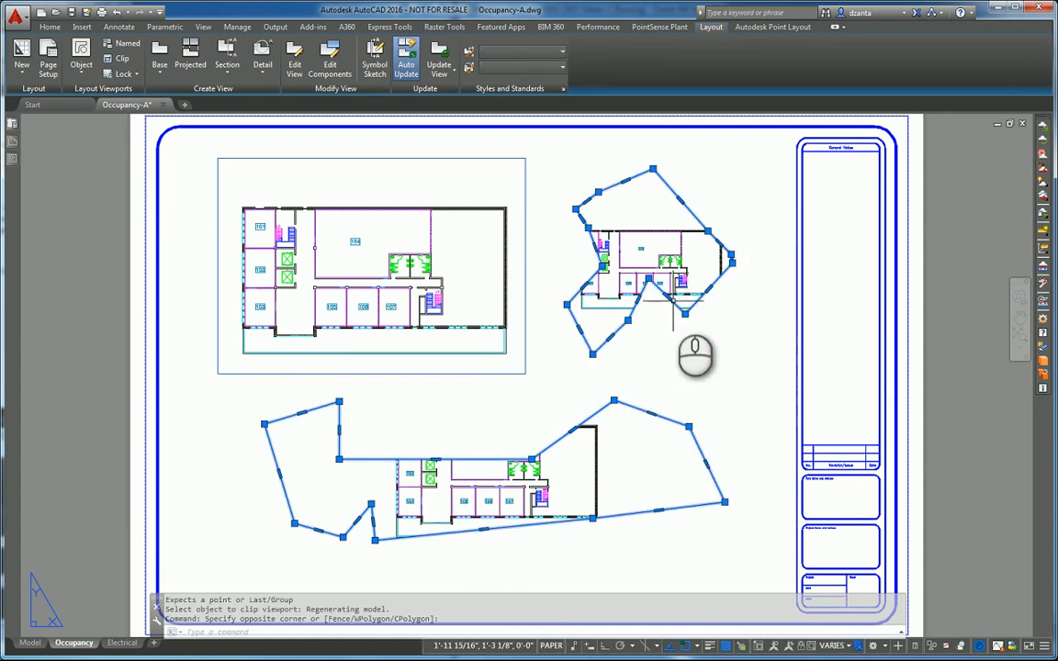
pyautogui.hotkey('ctrl', 'z')
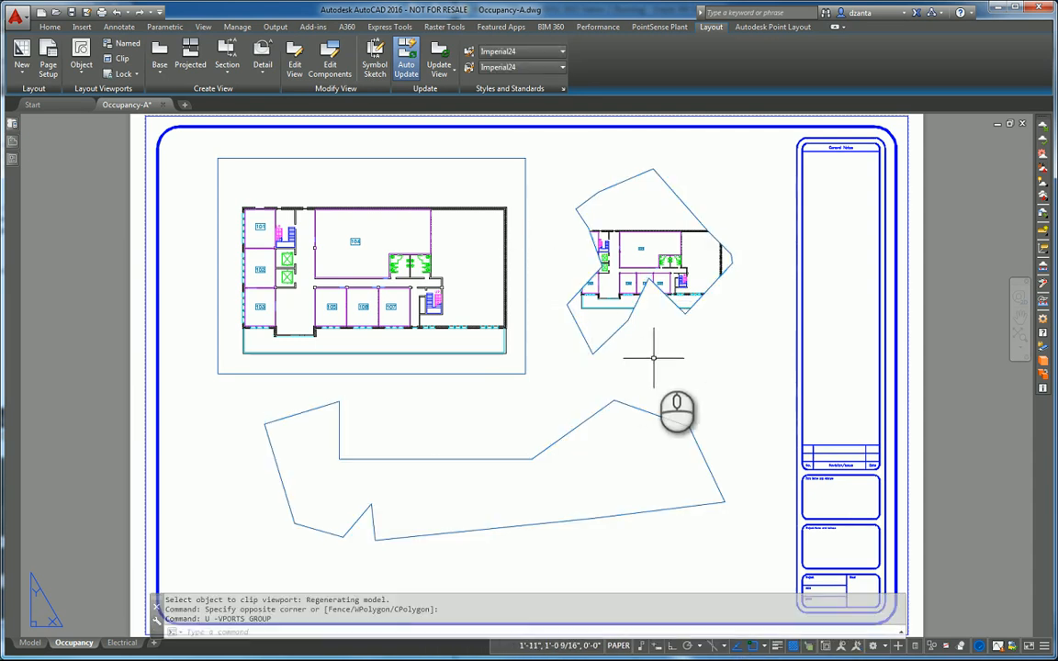
pyautogui.click(725, 390)
pyautogui.click(644, 350)
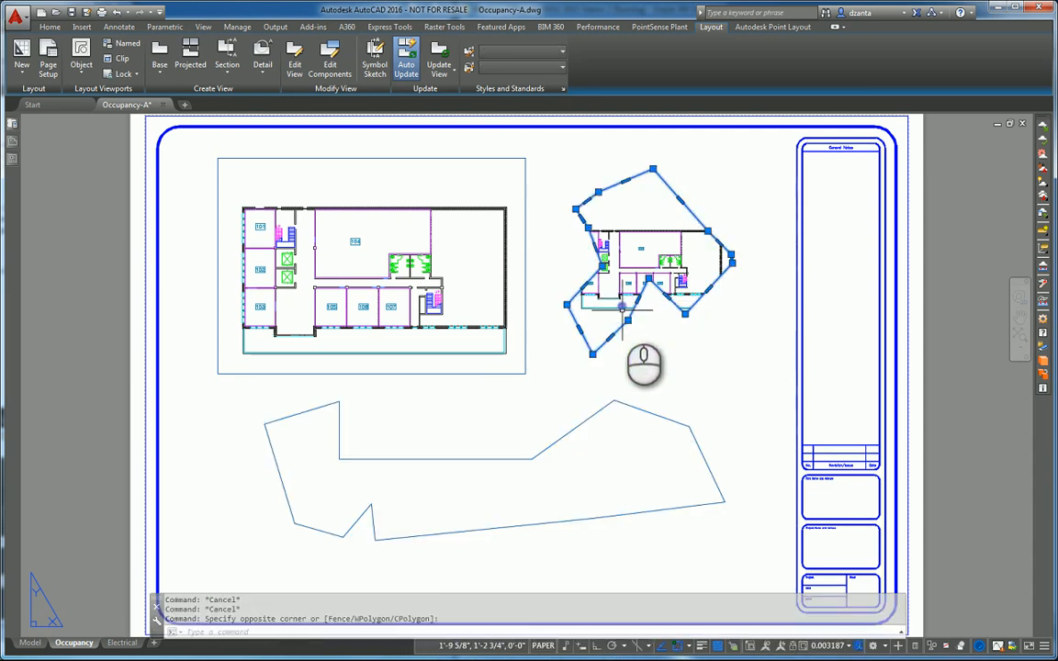
pyautogui.write('e')
pyautogui.press('Return')
pyautogui.click(686, 413)
pyautogui.click(660, 444)
pyautogui.write('e')
pyautogui.press('Return')
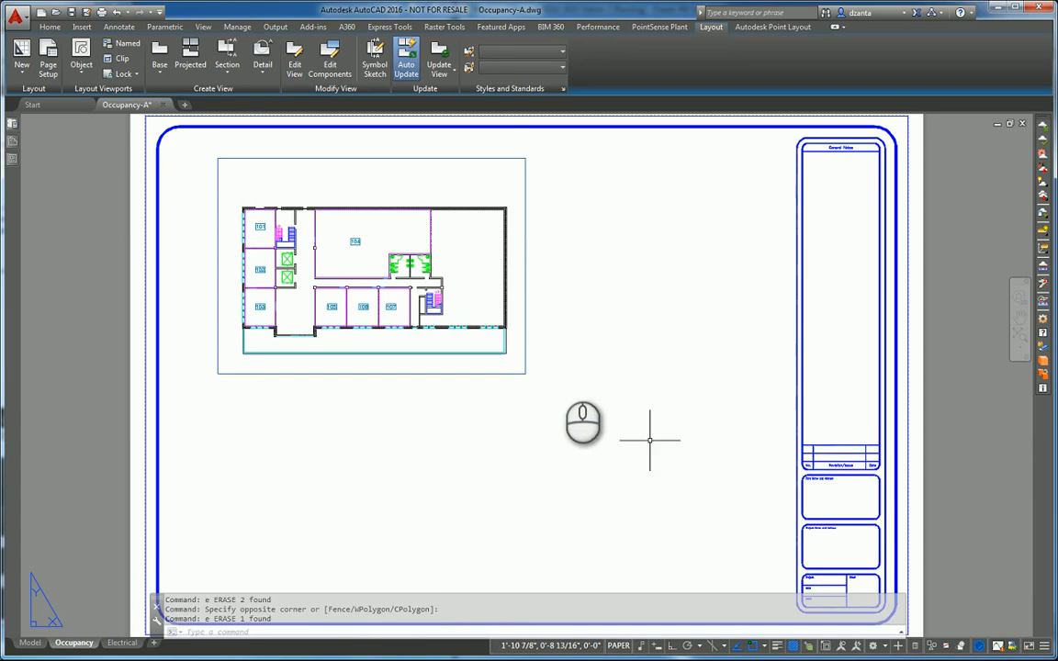
# Set the rectangular viewport's standard scale to 1/8" = 1'-0".
pyautogui.click(525, 350)
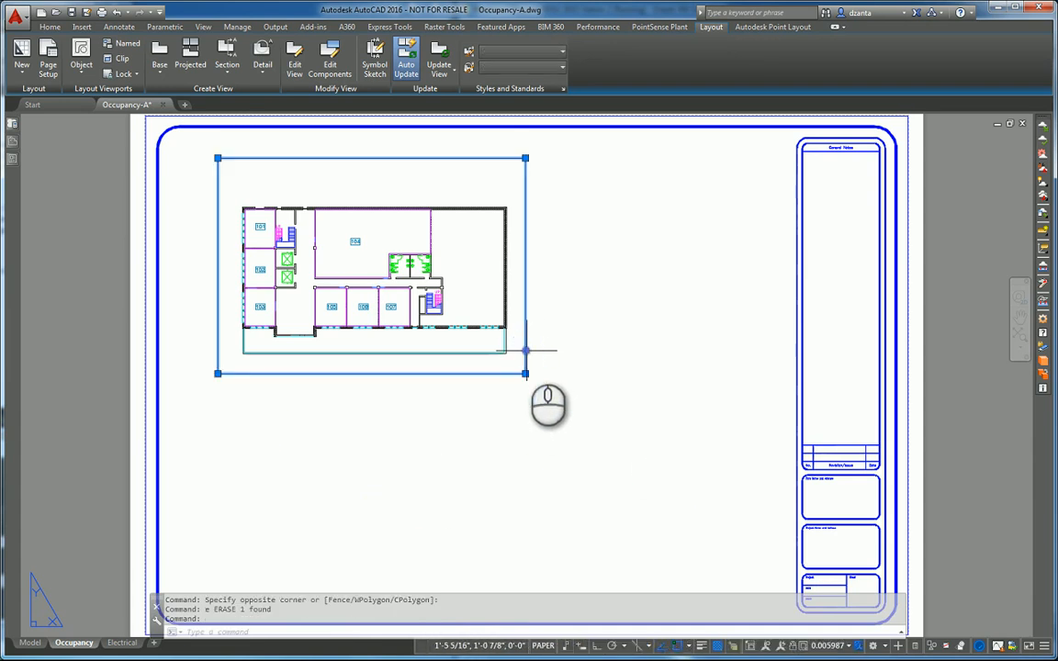
pyautogui.rightClick(623, 371)
pyautogui.click(665, 637)
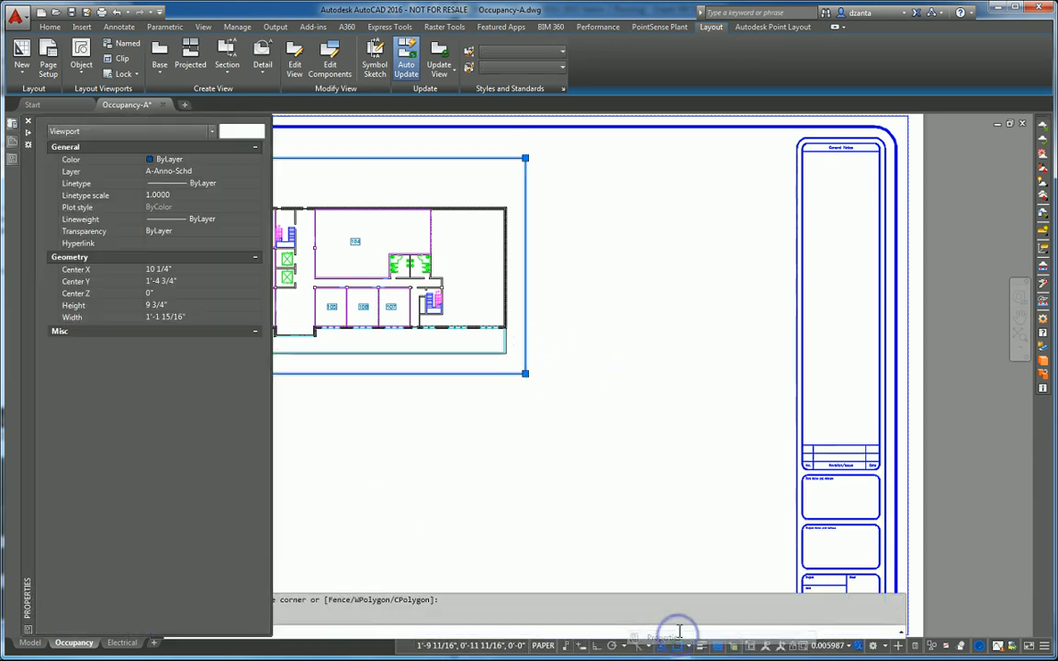
pyautogui.click(218, 392)
pyautogui.click(217, 392)
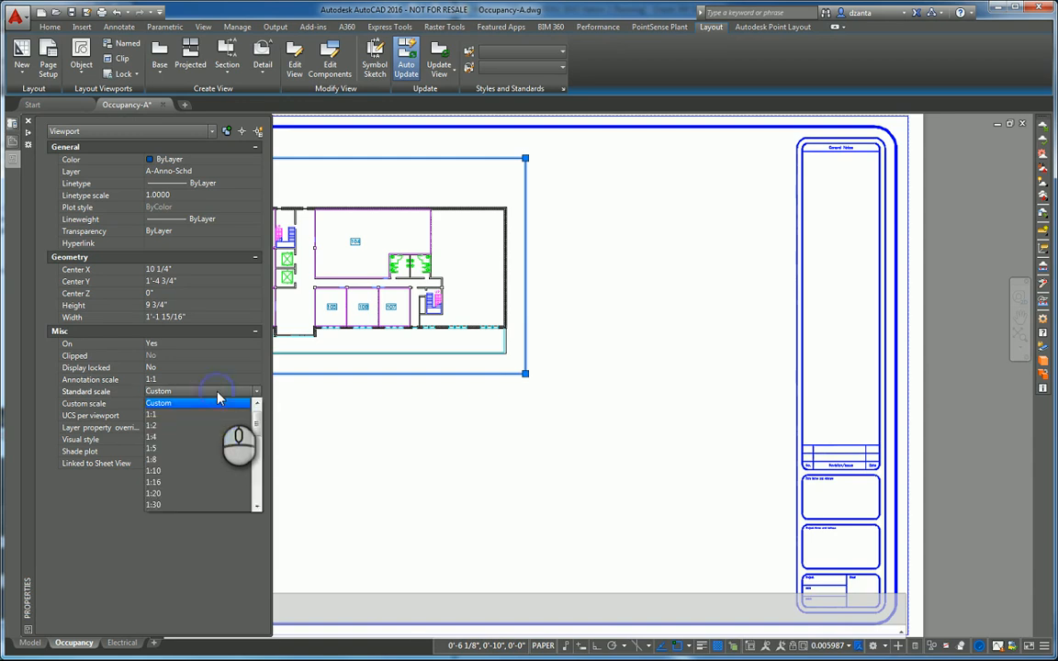
pyautogui.click(254, 485)
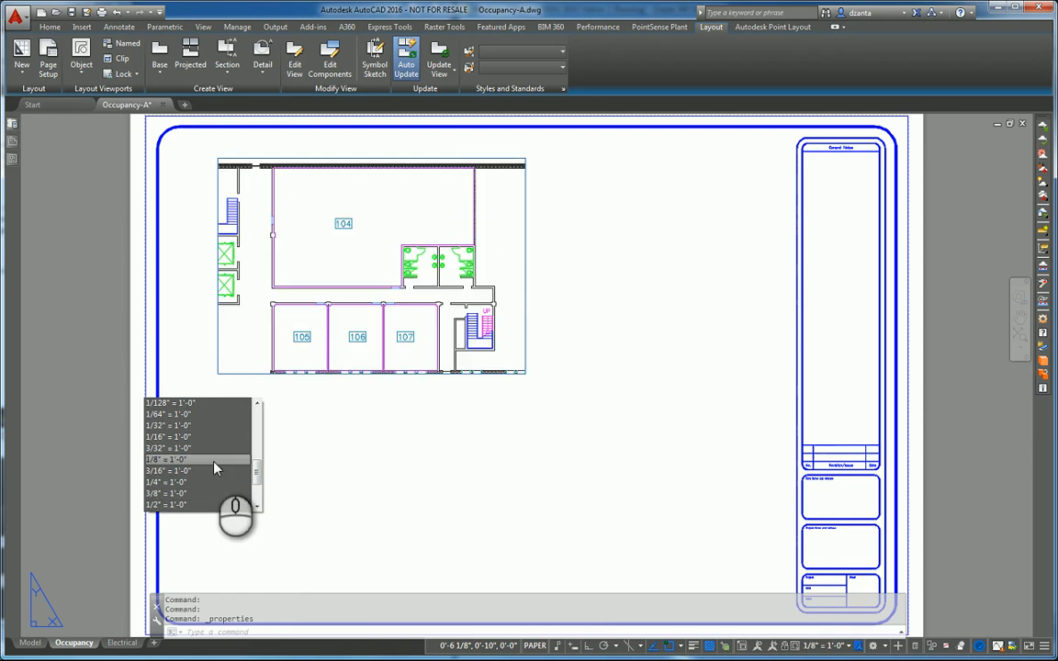
pyautogui.click(214, 461)
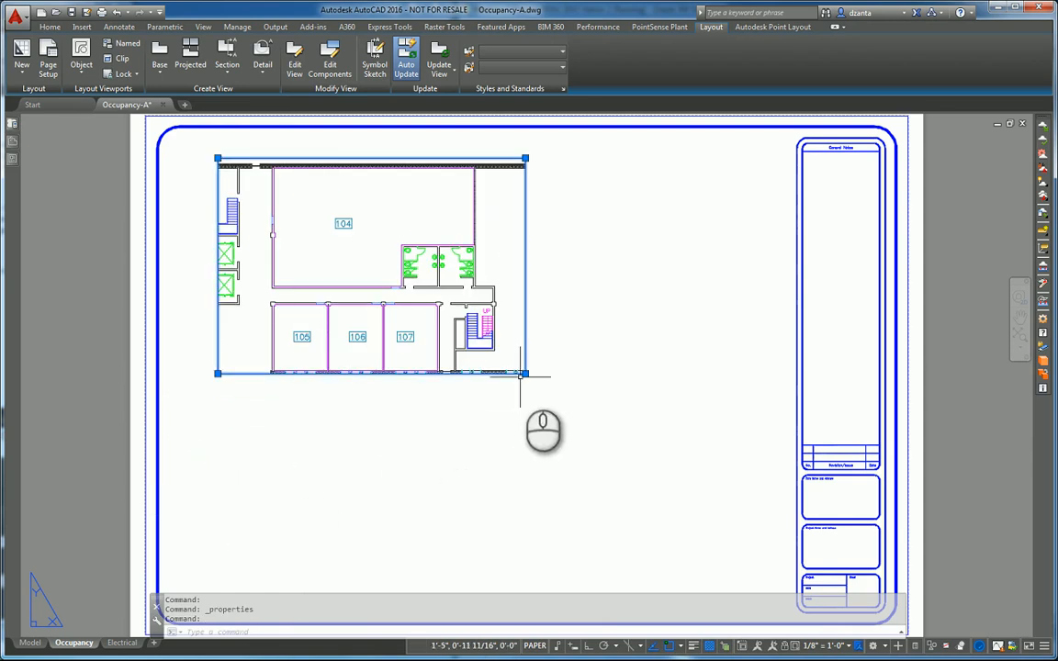
# Stretch the viewport's corners to about 1'-10 7/16" by 1'-1 15/16" so it frames the whole floor plan.
pyautogui.click(525, 373)
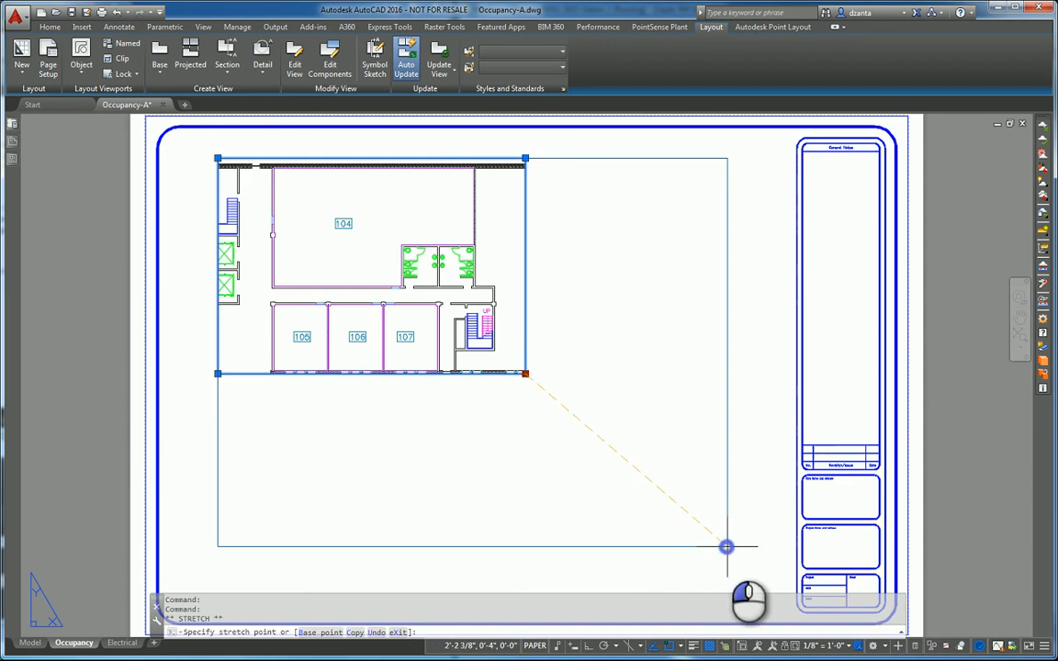
pyautogui.click(713, 530)
pyautogui.click(217, 158)
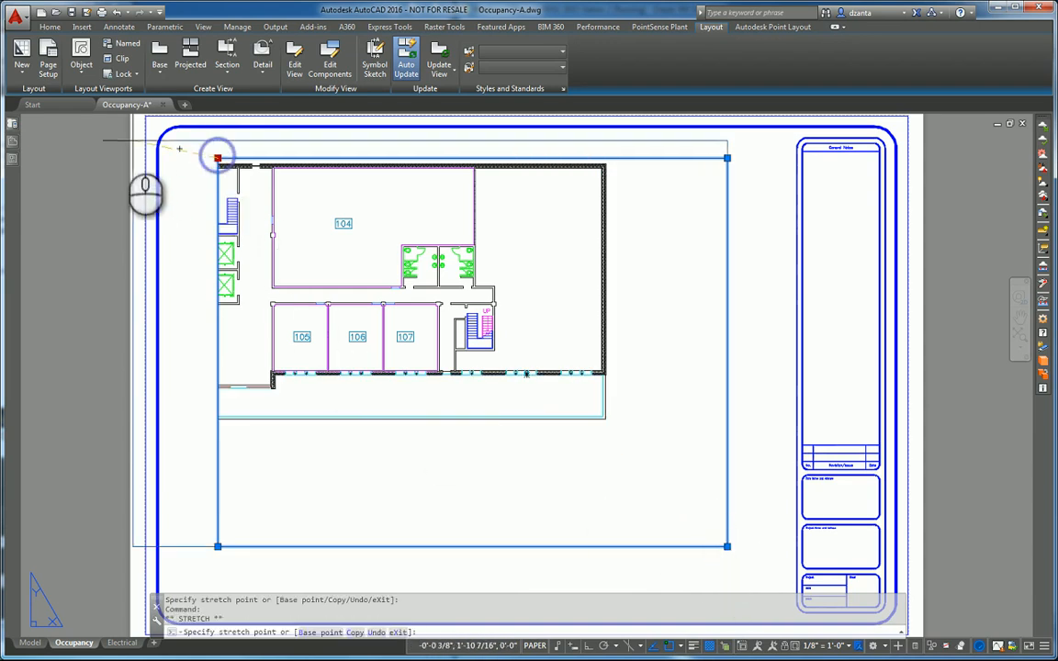
pyautogui.click(96, 137)
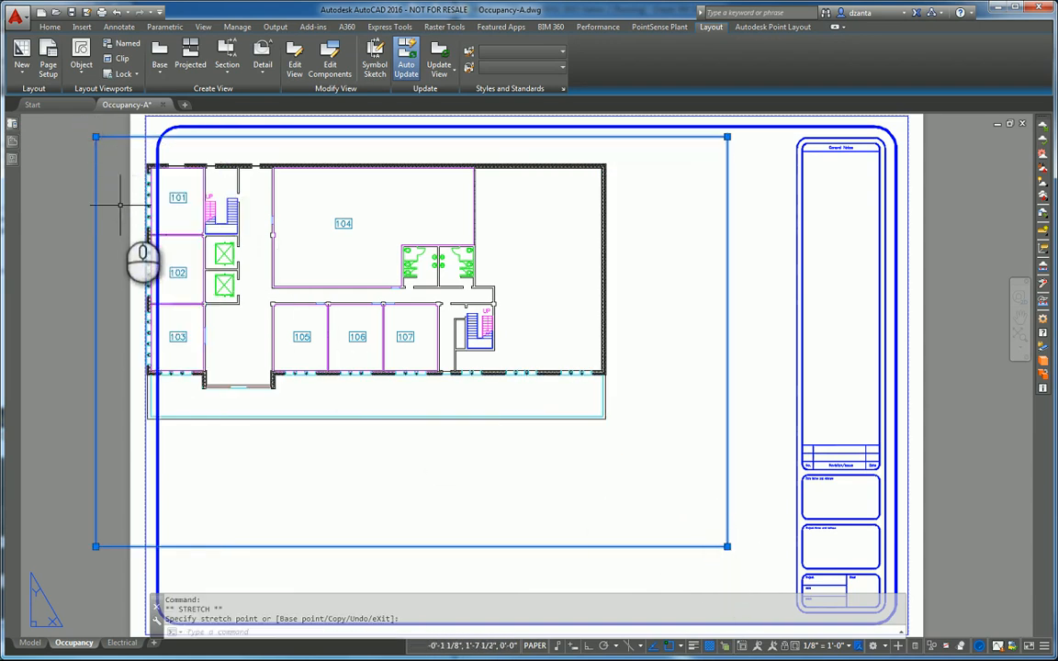
pyautogui.click(95, 546)
pyautogui.click(126, 433)
pyautogui.click(726, 433)
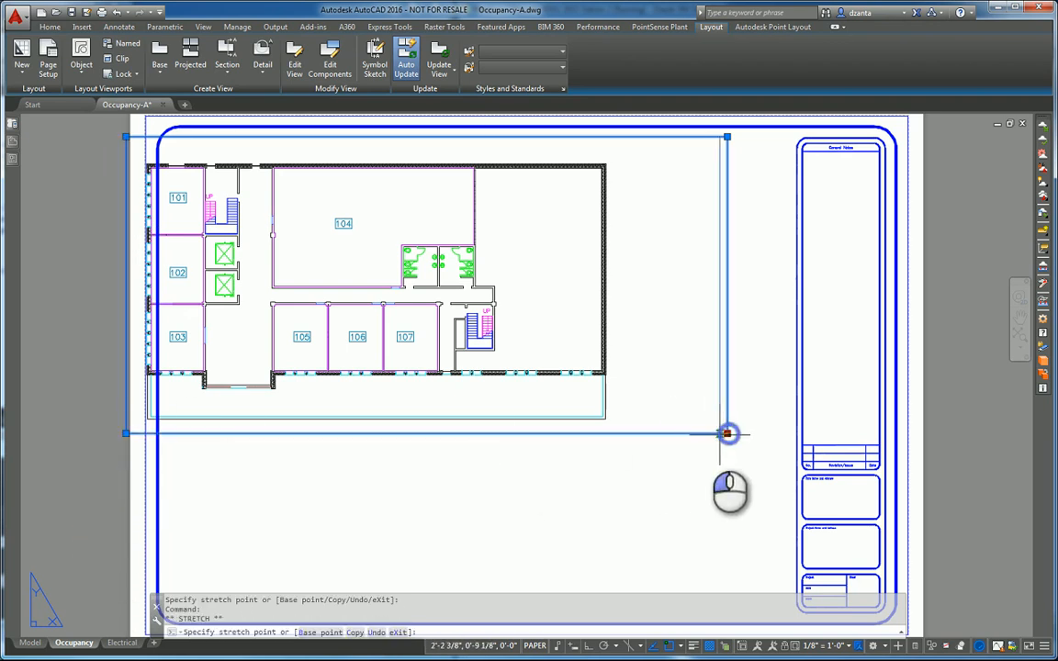
pyautogui.click(622, 446)
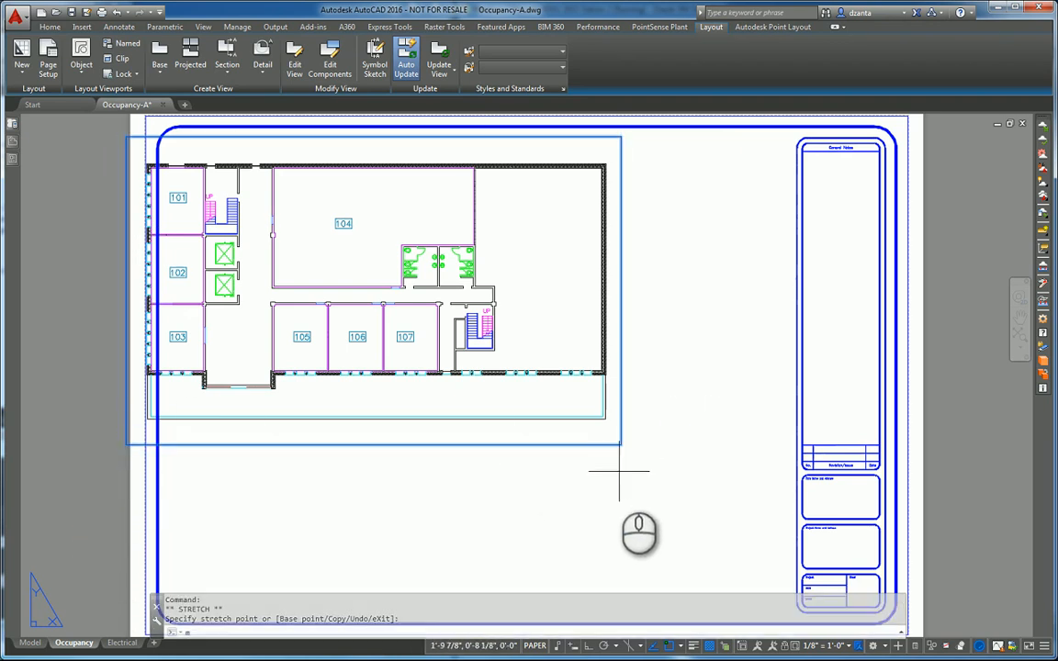
# Move the viewport down and to the right so it sits inside the title block border.
pyautogui.write('m')
pyautogui.press('Return')
pyautogui.click(602, 484)
pyautogui.click(657, 503)
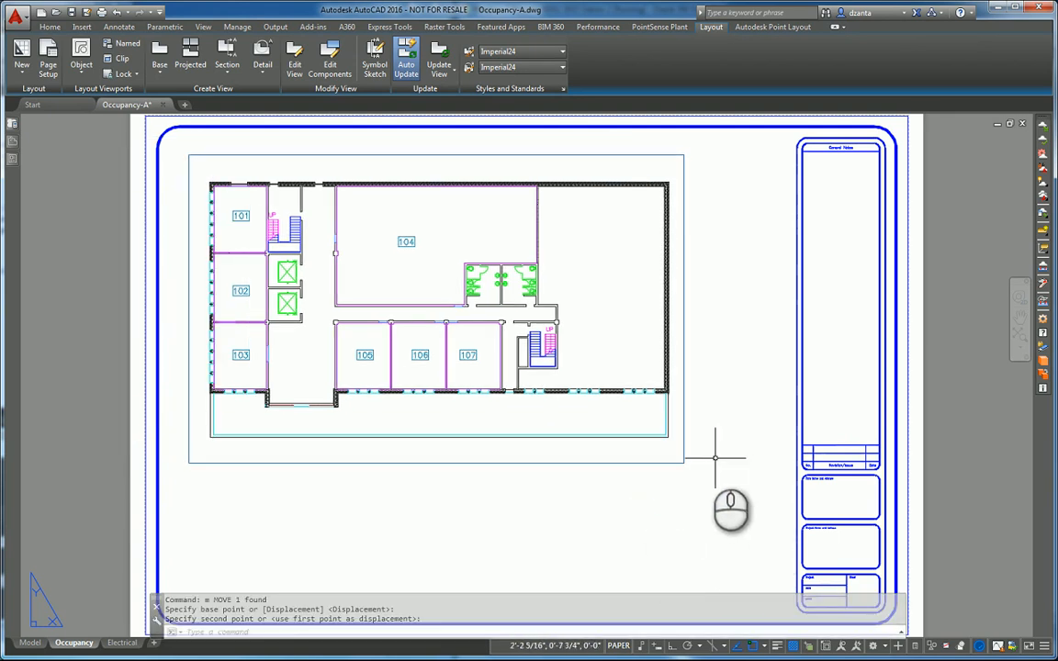
# Set the floor plan viewport's annotation scale to 1/8" = 1'-0" and lock its display.
pyautogui.click(685, 449)
pyautogui.rightClick(685, 449)
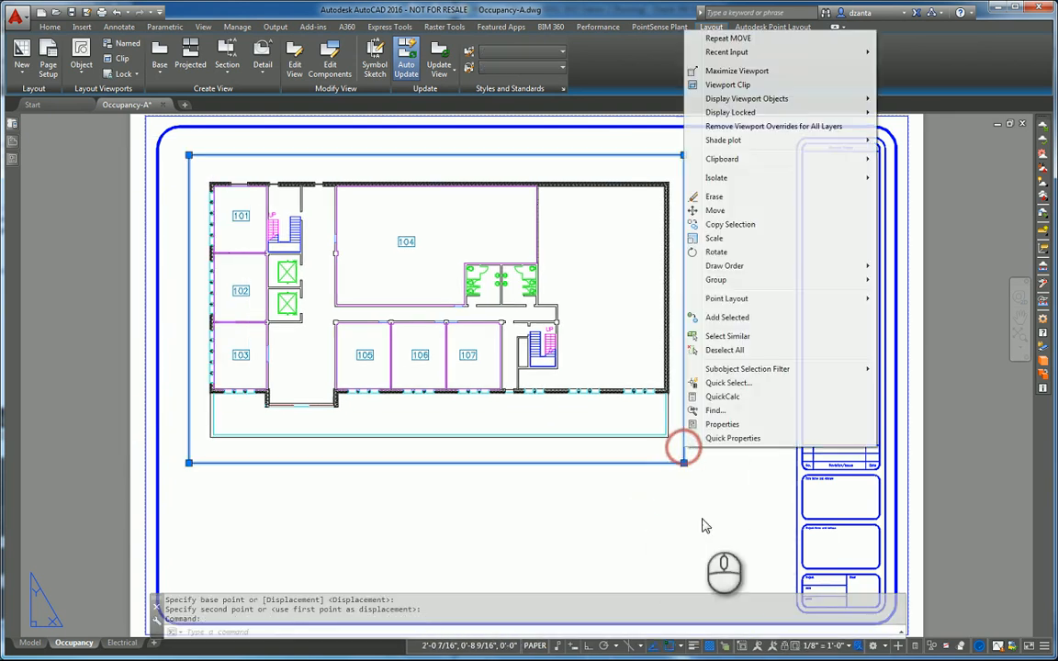
pyautogui.click(722, 424)
pyautogui.click(193, 389)
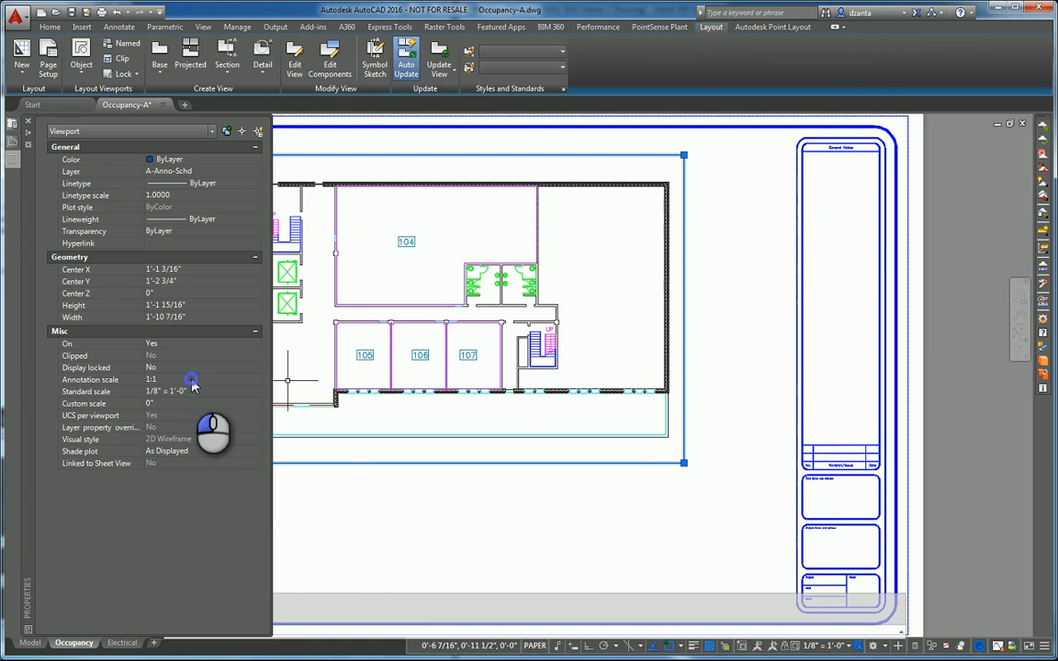
pyautogui.click(193, 389)
pyautogui.moveTo(256, 413); pyautogui.dragTo(258, 466)
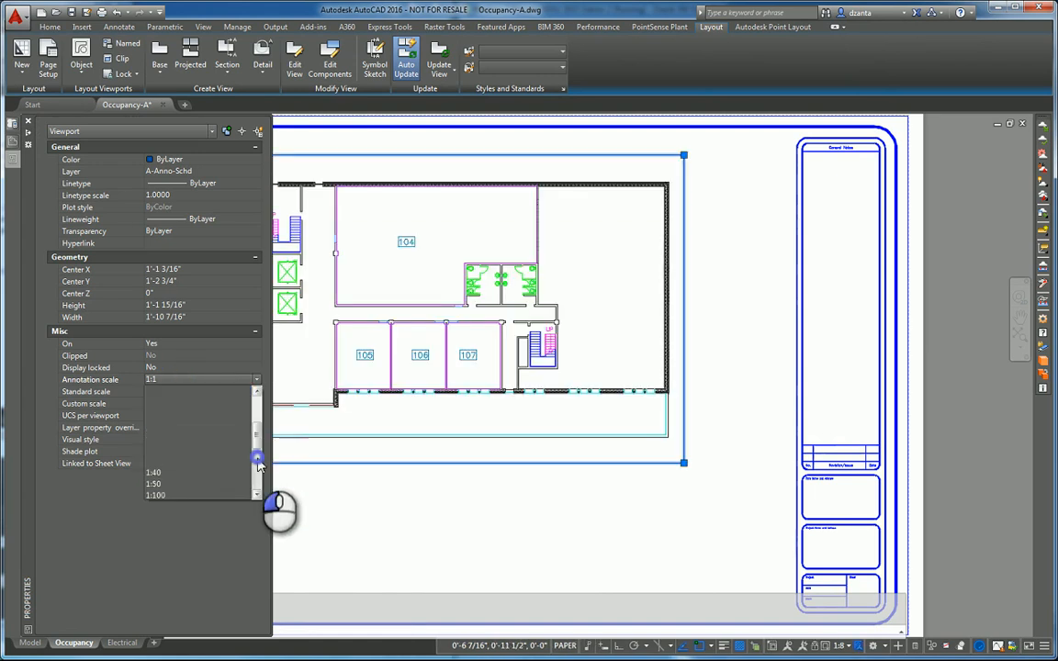
pyautogui.click(257, 464)
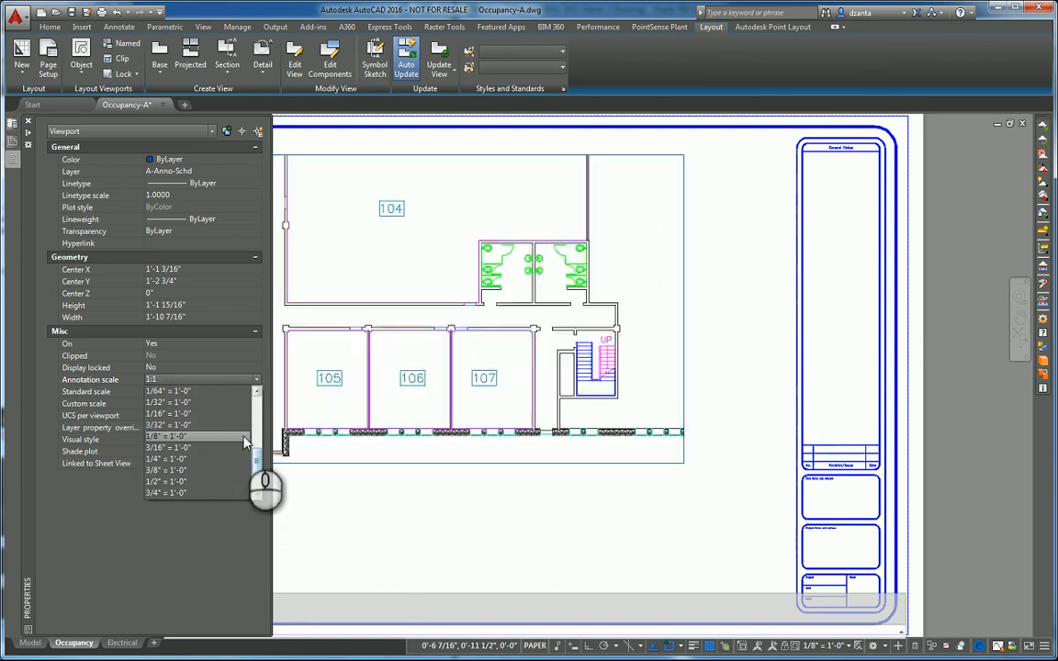
pyautogui.click(229, 435)
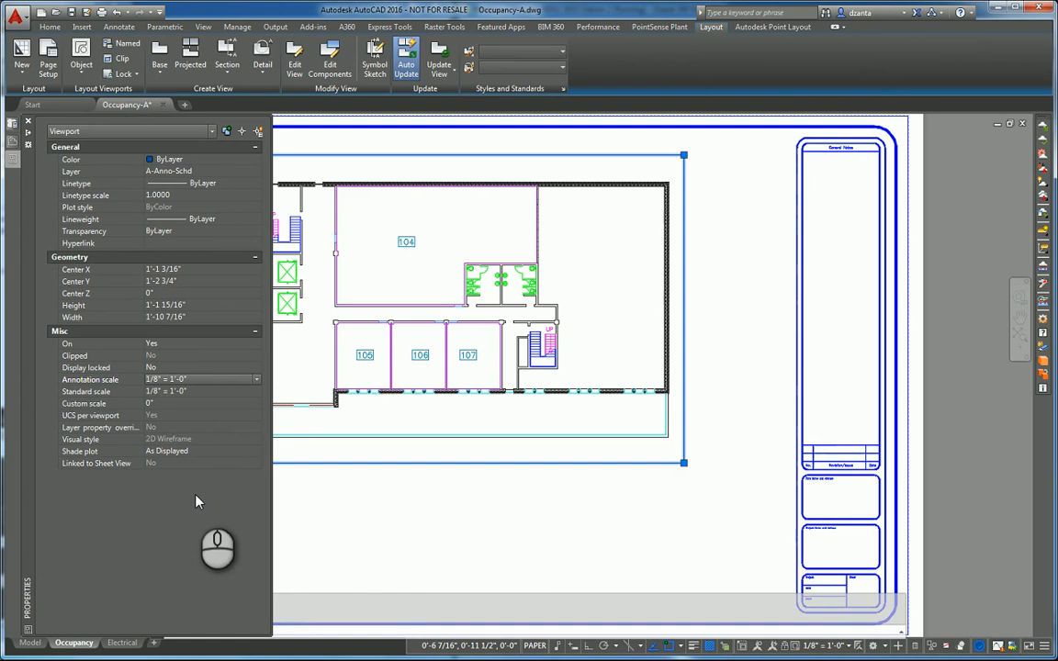
pyautogui.click(193, 379)
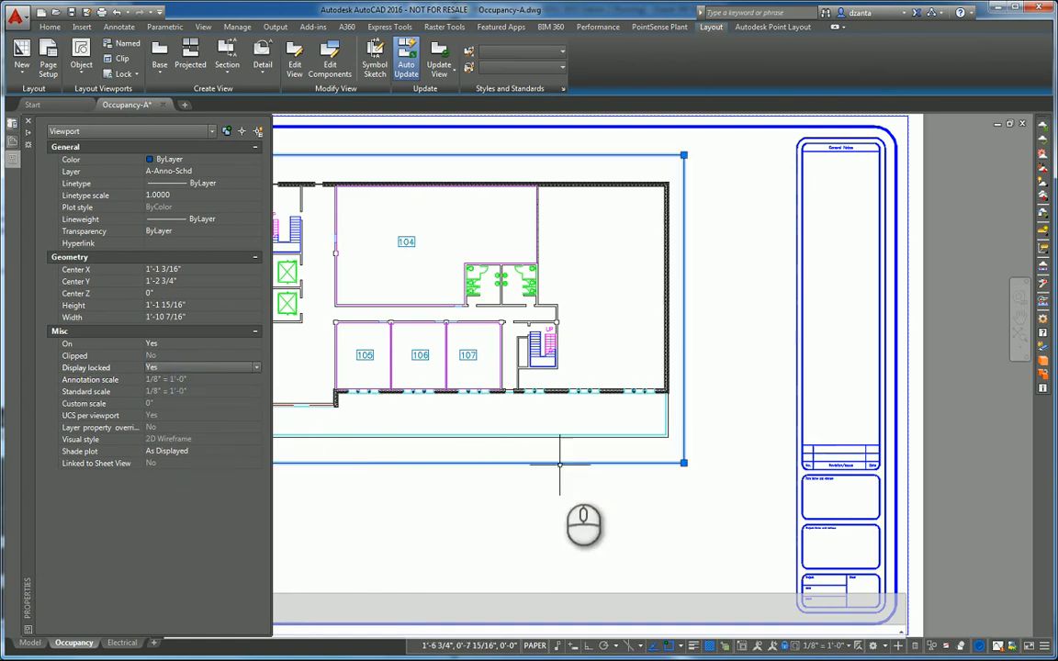
pyautogui.click(759, 263)
# Activate the locked viewport, zoom in and out to test the lock, and return to paper space.
pyautogui.doubleClick(649, 264)
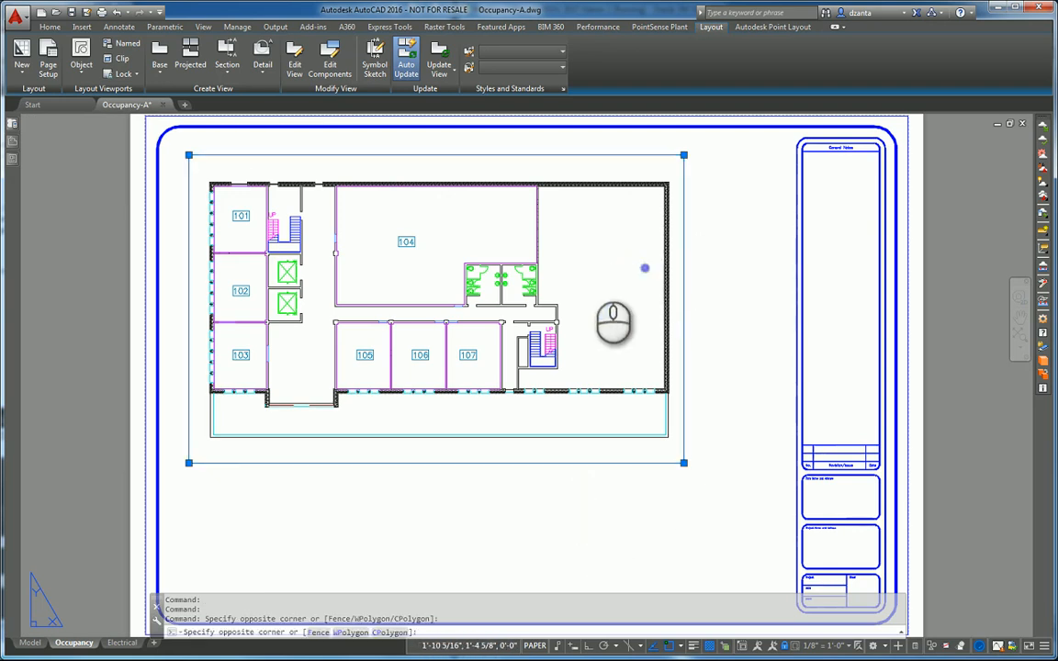
pyautogui.scroll(-4, 570, 291)
pyautogui.scroll(4, 569, 291)
pyautogui.scroll(-2, 570, 290)
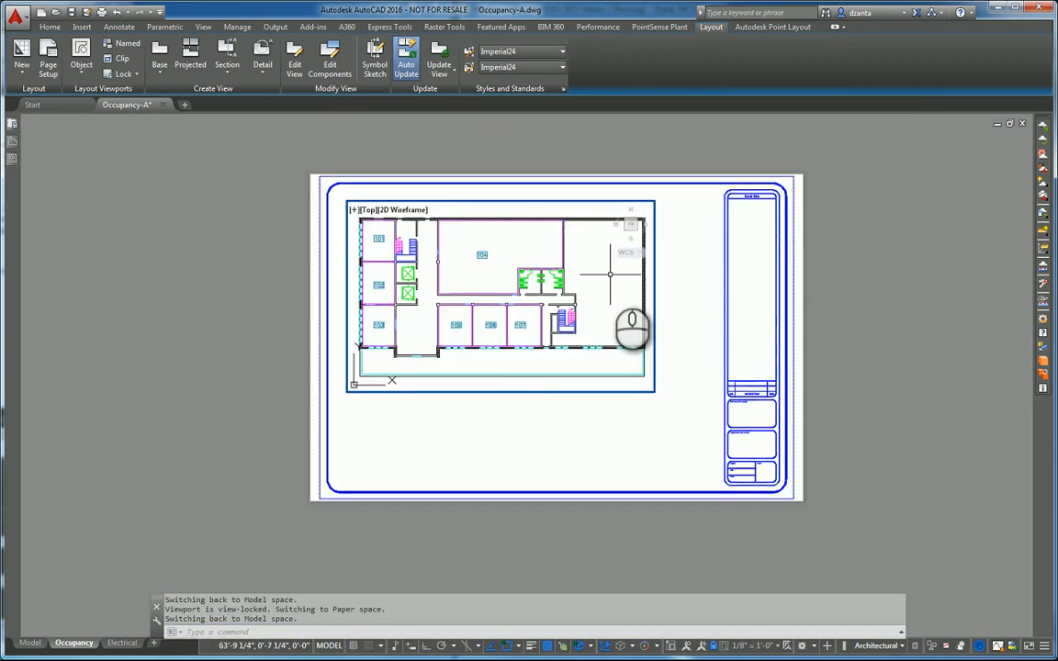
pyautogui.scroll(-2, 570, 290)
pyautogui.scroll(5, 680, 304)
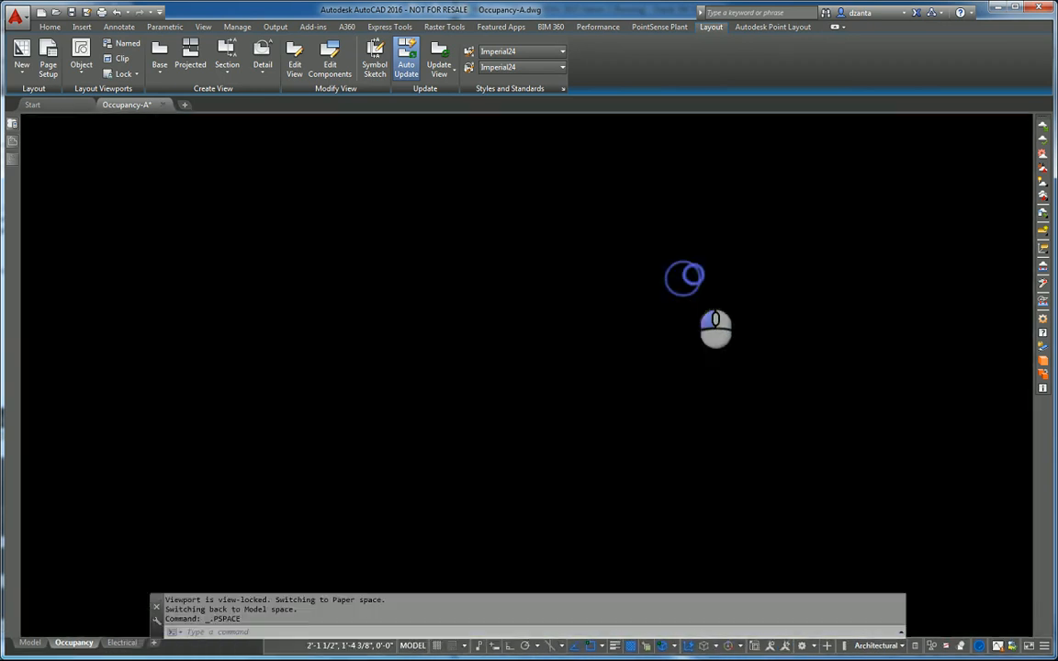
pyautogui.scroll(-6, 702, 310)
pyautogui.scroll(4, 702, 310)
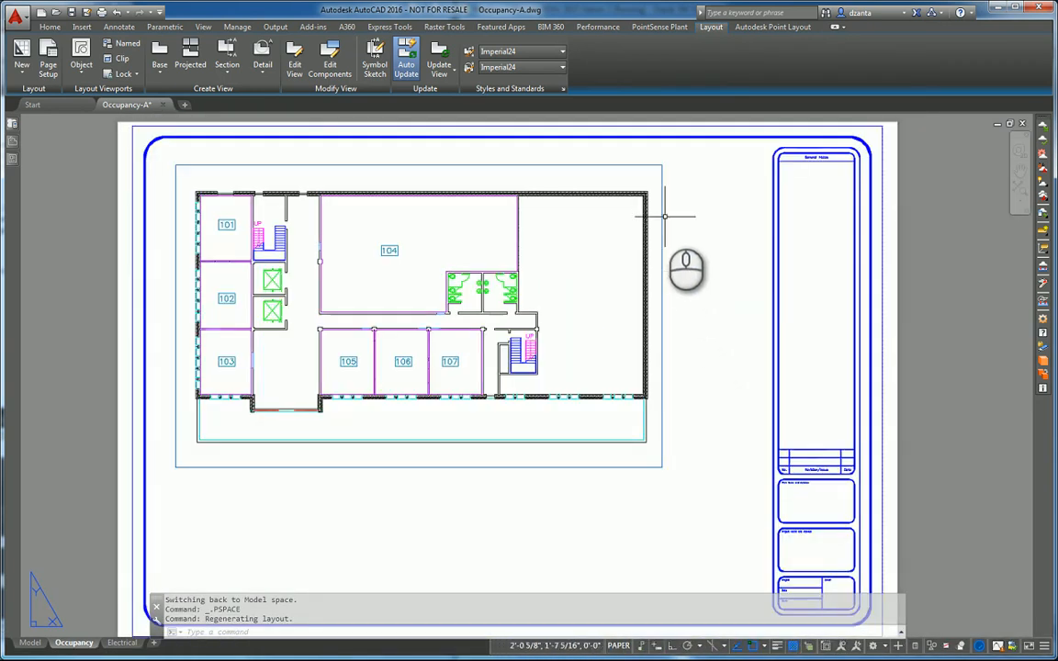
# Unlock the display of the floor plan viewport through its properties.
pyautogui.click(661, 213)
pyautogui.rightClick(662, 213)
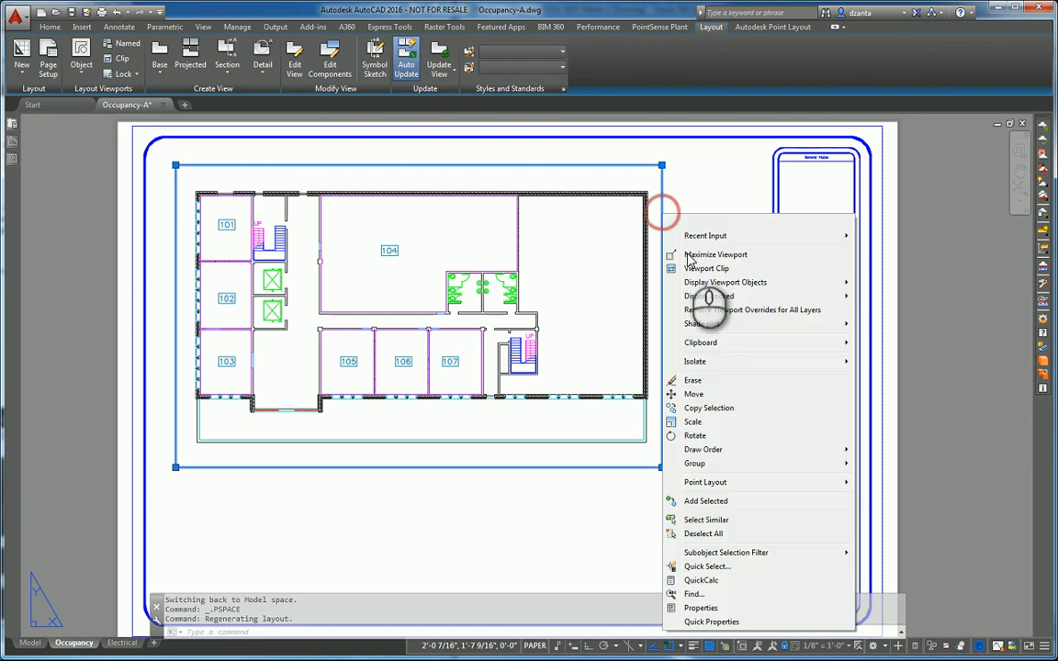
pyautogui.click(698, 605)
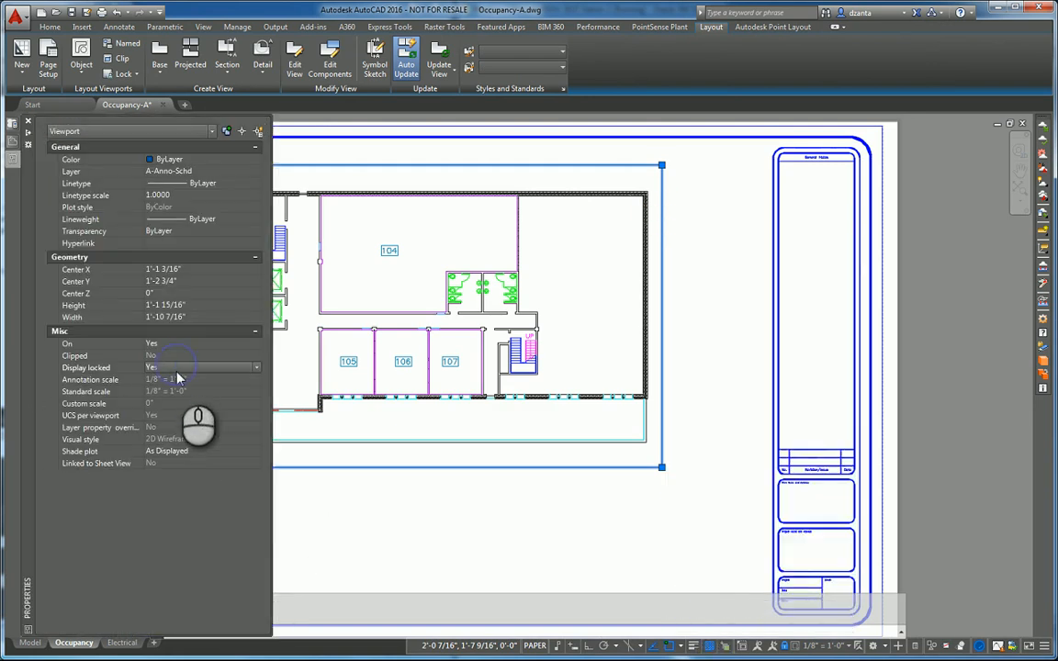
pyautogui.click(155, 391)
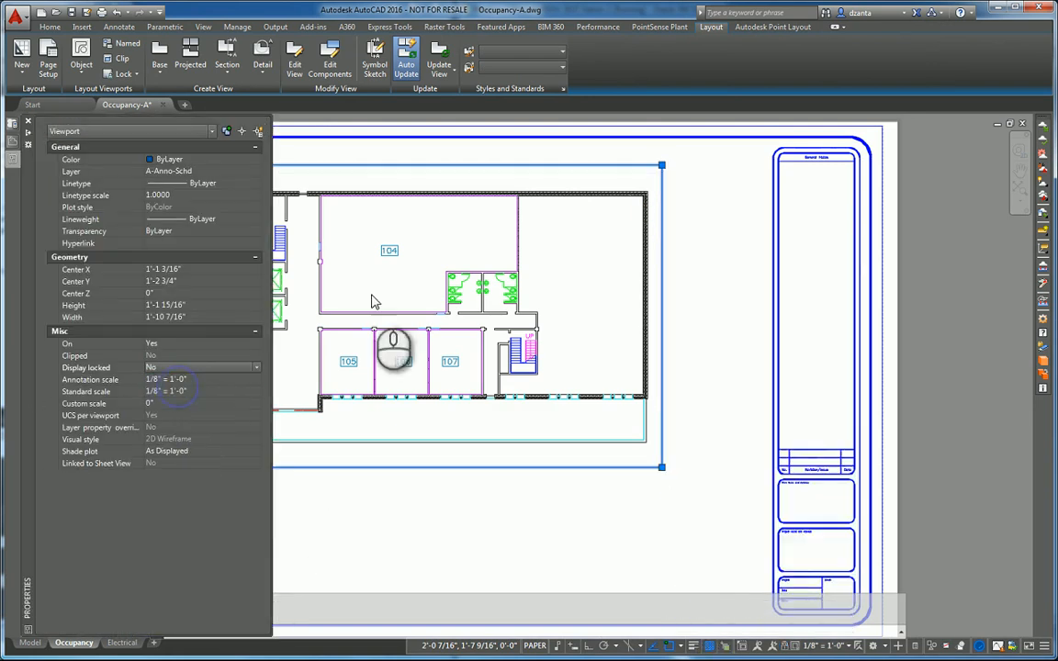
# Activate the unlocked viewport, zoom out and pan the floor plan inside it, and return to paper space.
pyautogui.click(577, 230)
pyautogui.doubleClick(577, 230)
pyautogui.scroll(-4, 564, 253)
pyautogui.scroll(4, 565, 252)
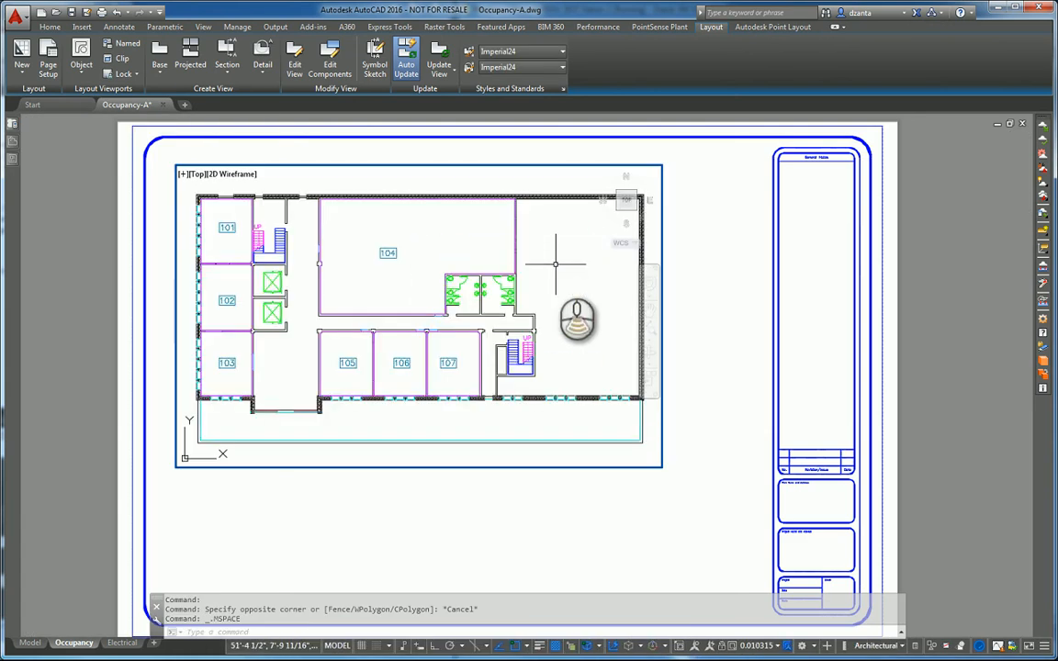
pyautogui.scroll(-2, 555, 264)
pyautogui.moveTo(555, 265); pyautogui.dragTo(516, 271, button='middle')
pyautogui.doubleClick(676, 248)
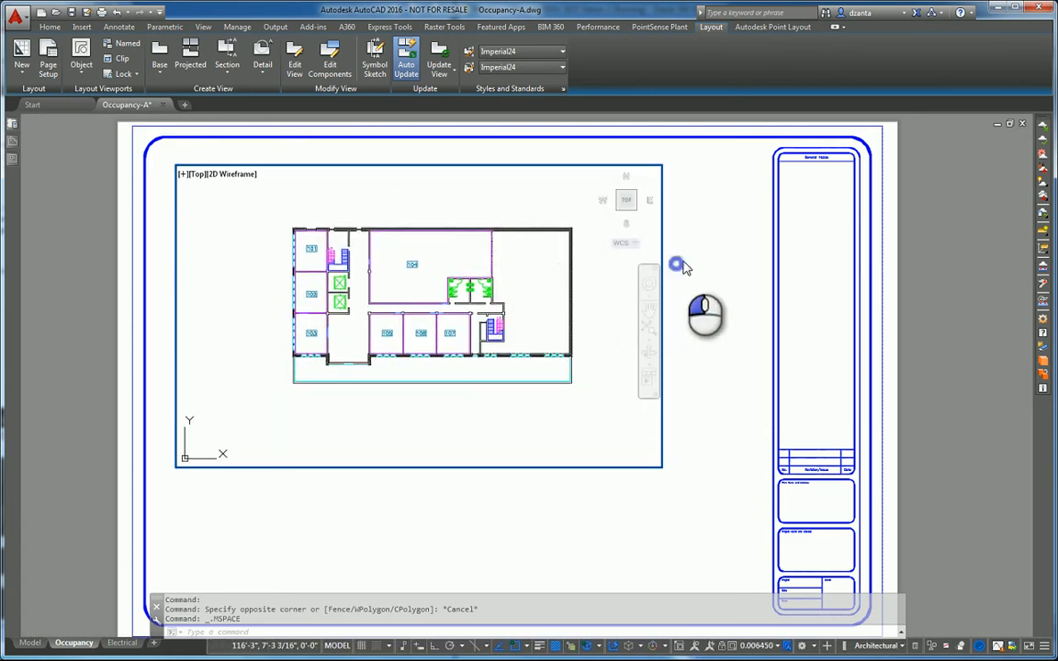
# Lock the display of the floor plan viewport again and close its properties.
pyautogui.click(664, 232)
pyautogui.click(637, 286)
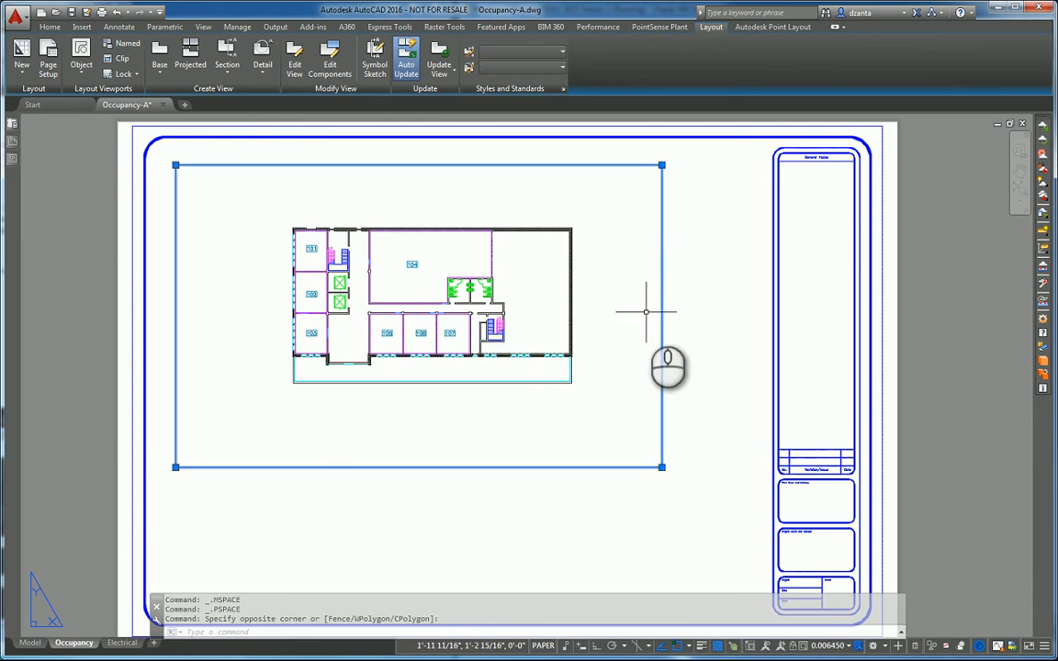
pyautogui.rightClick(270, 415)
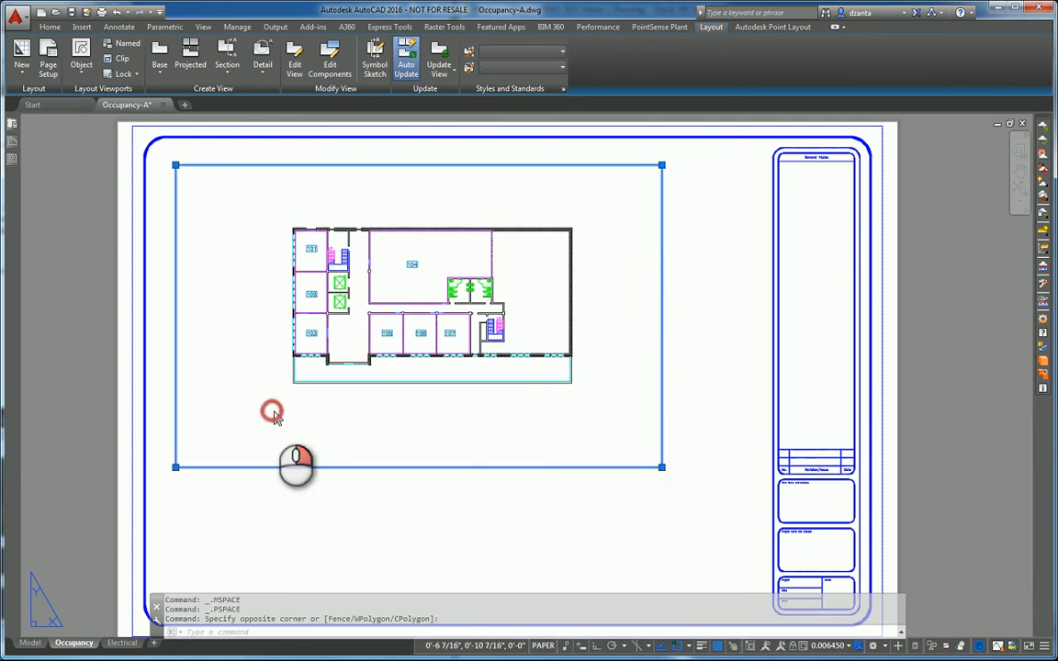
pyautogui.click(303, 638)
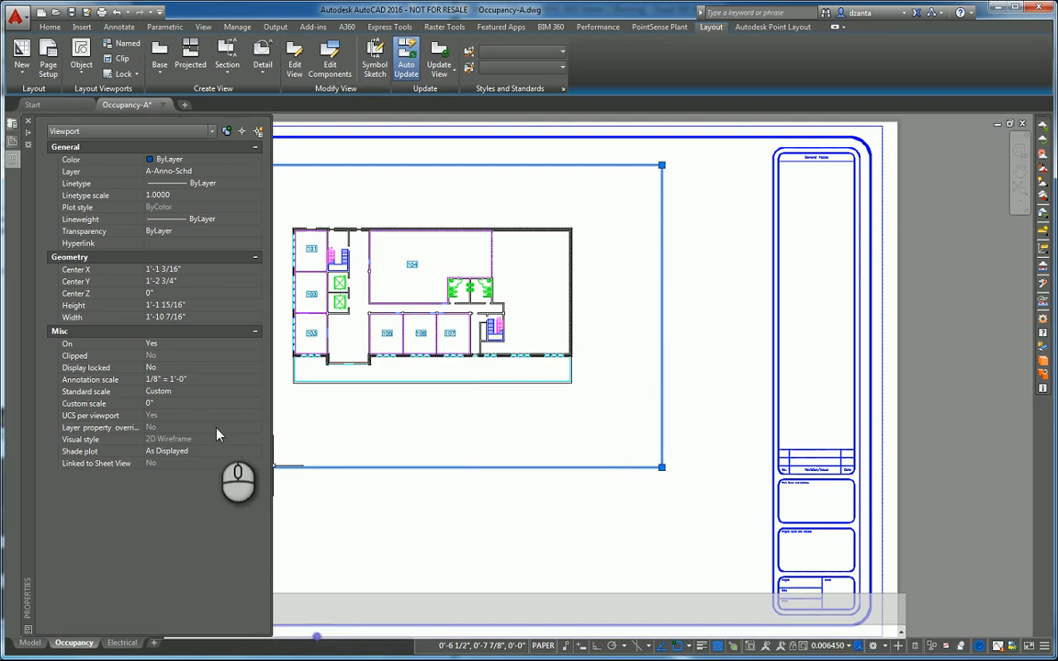
pyautogui.click(195, 368)
pyautogui.click(189, 380)
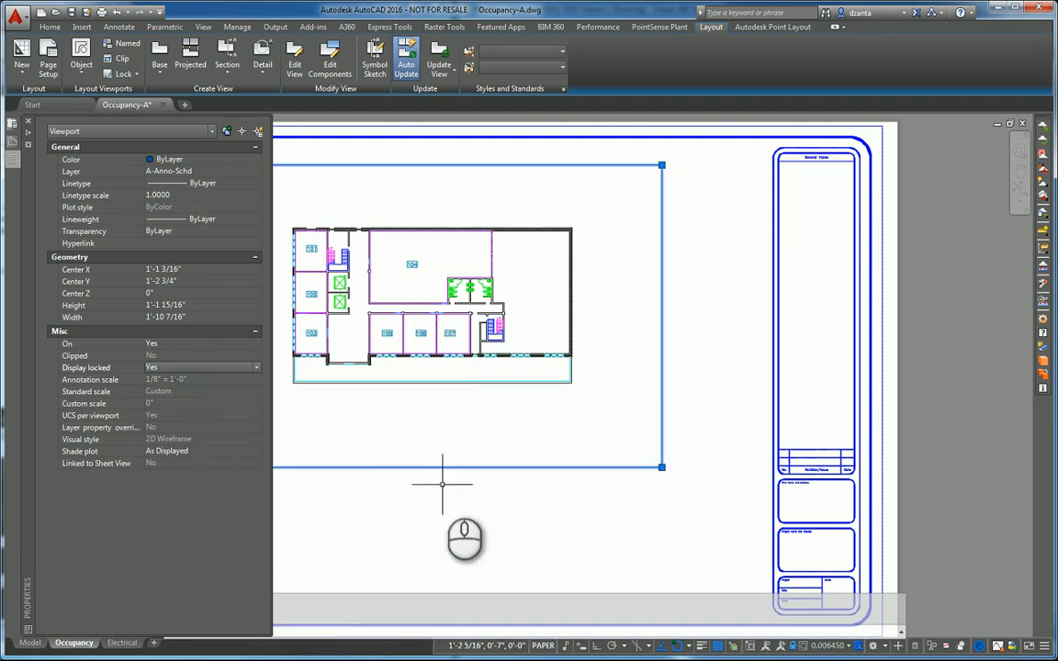
pyautogui.moveTo(624, 417); pyautogui.dragTo(682, 417, button='middle')
pyautogui.hotkey('ctrl', '1')
# Delete the floor plan viewport from the Occupancy sheet.
pyautogui.click(760, 293)
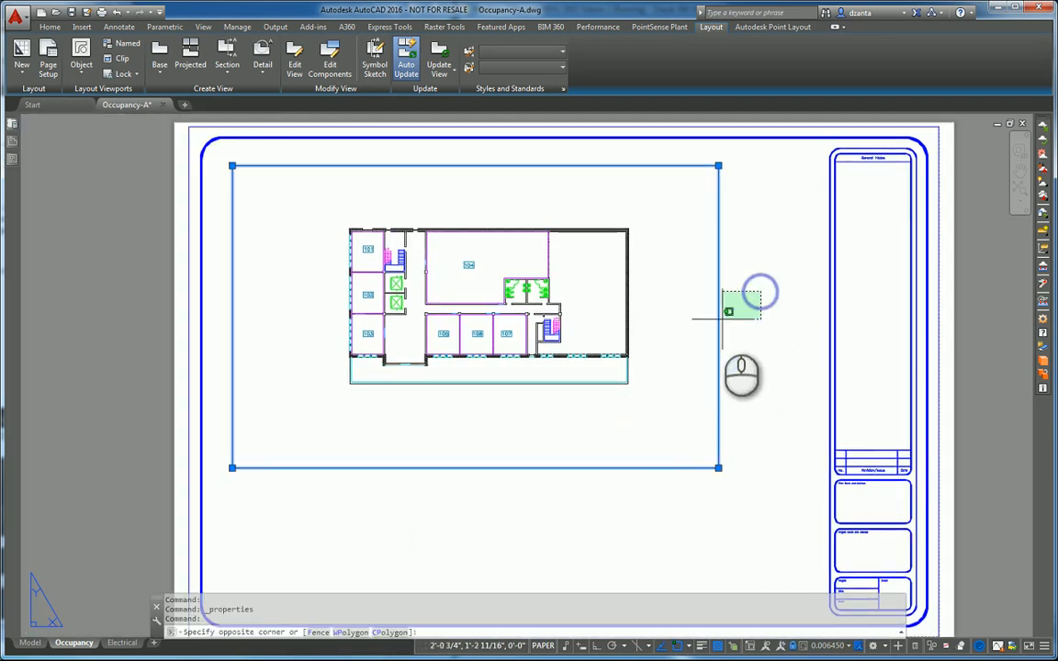
pyautogui.click(707, 331)
pyautogui.press('Delete')
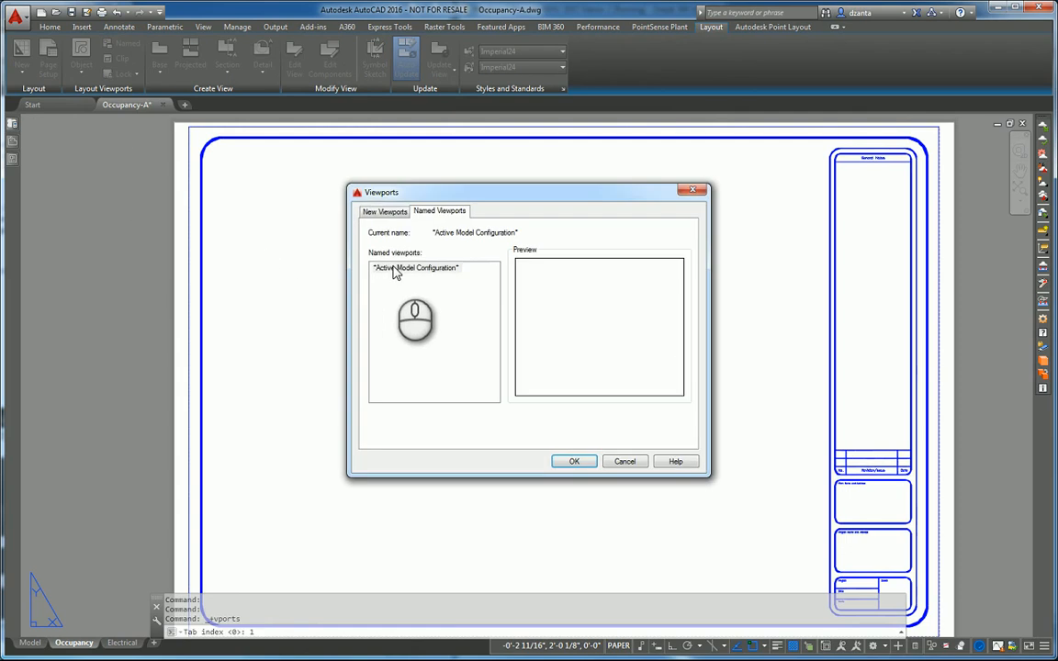
# Preview the standard configurations for new viewports and choose Three: Right.
pyautogui.click(379, 210)
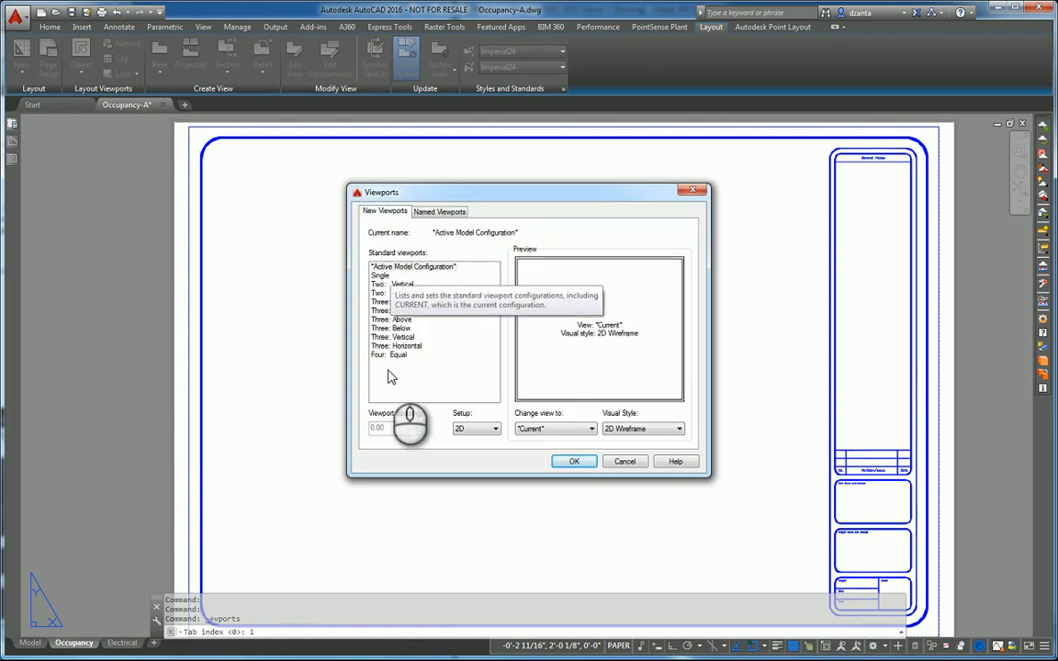
pyautogui.click(382, 276)
pyautogui.click(384, 283)
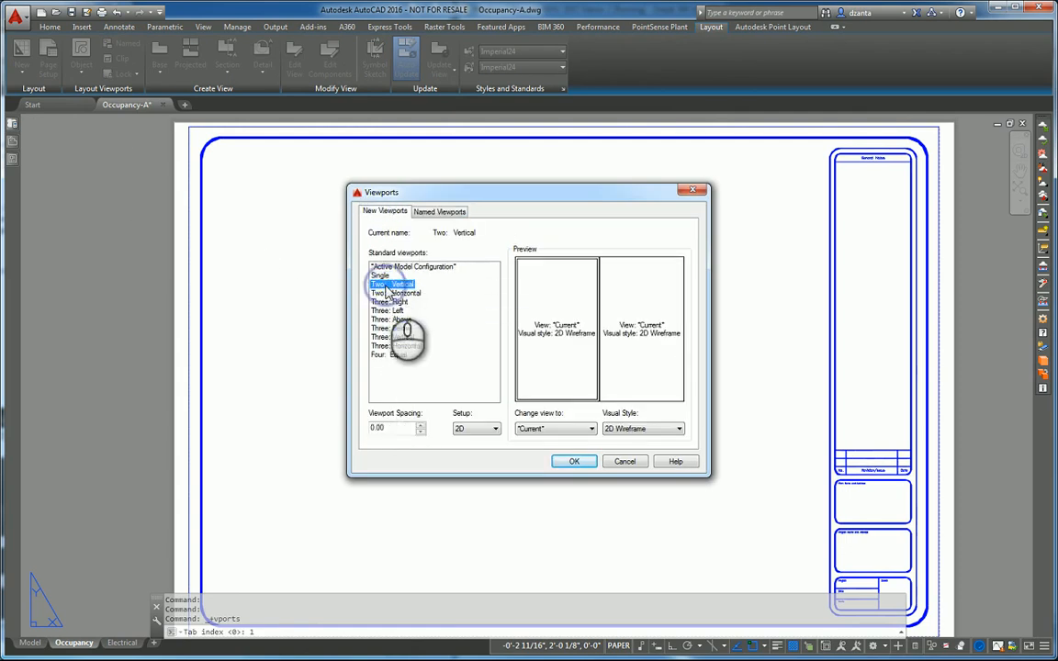
pyautogui.click(385, 293)
pyautogui.click(387, 302)
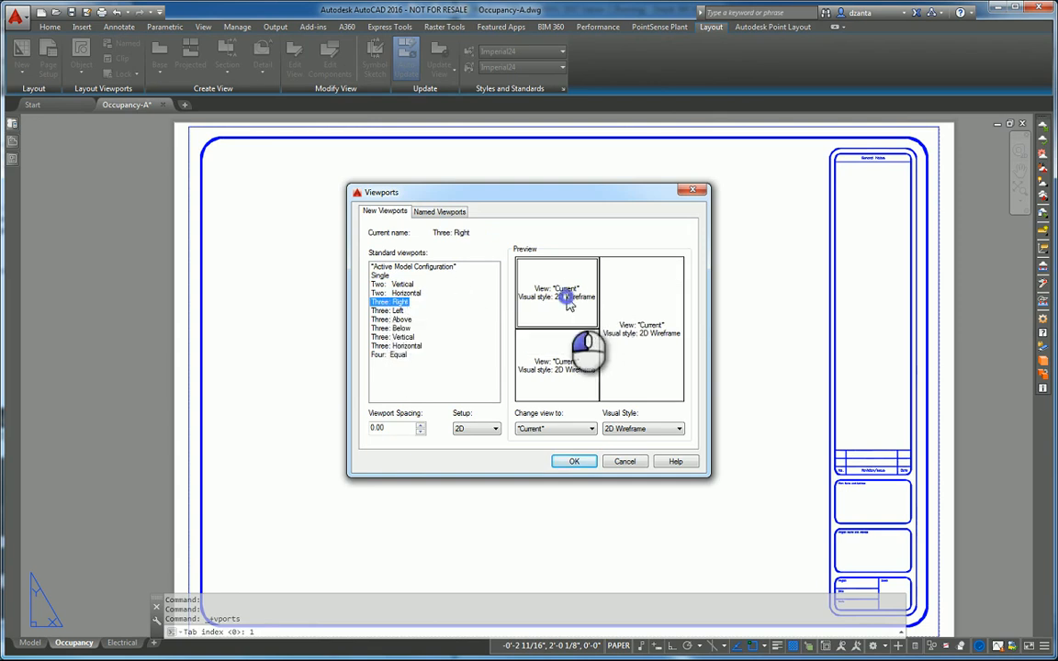
# Try selecting each viewport in the Three: Right preview and set the configuration's setup to 3D.
pyautogui.click(563, 353)
pyautogui.click(631, 351)
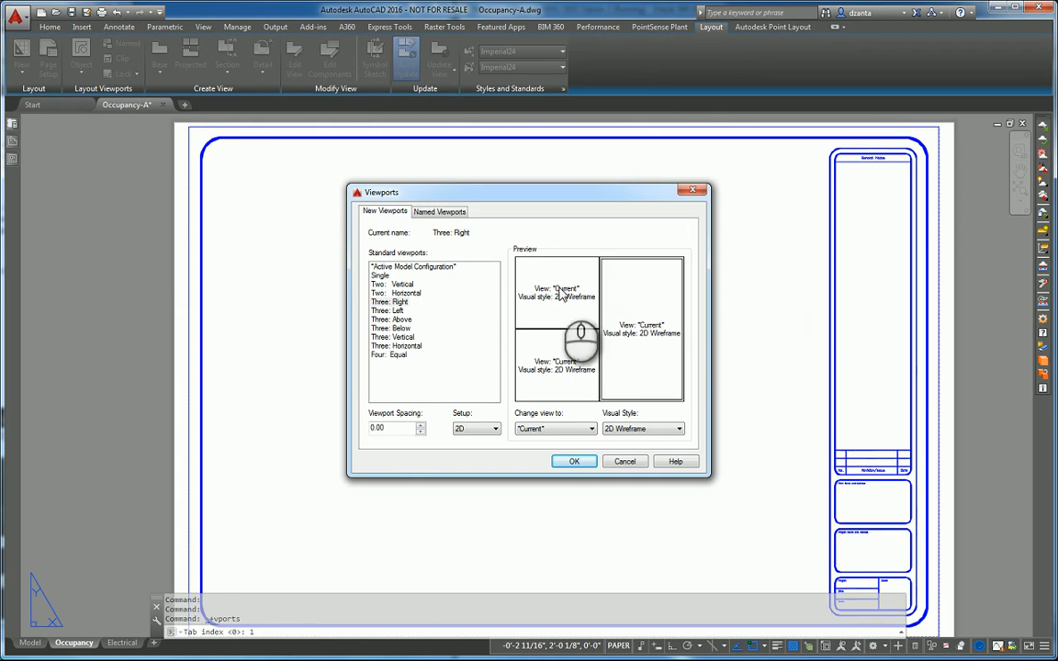
pyautogui.click(559, 288)
pyautogui.click(563, 345)
pyautogui.click(467, 433)
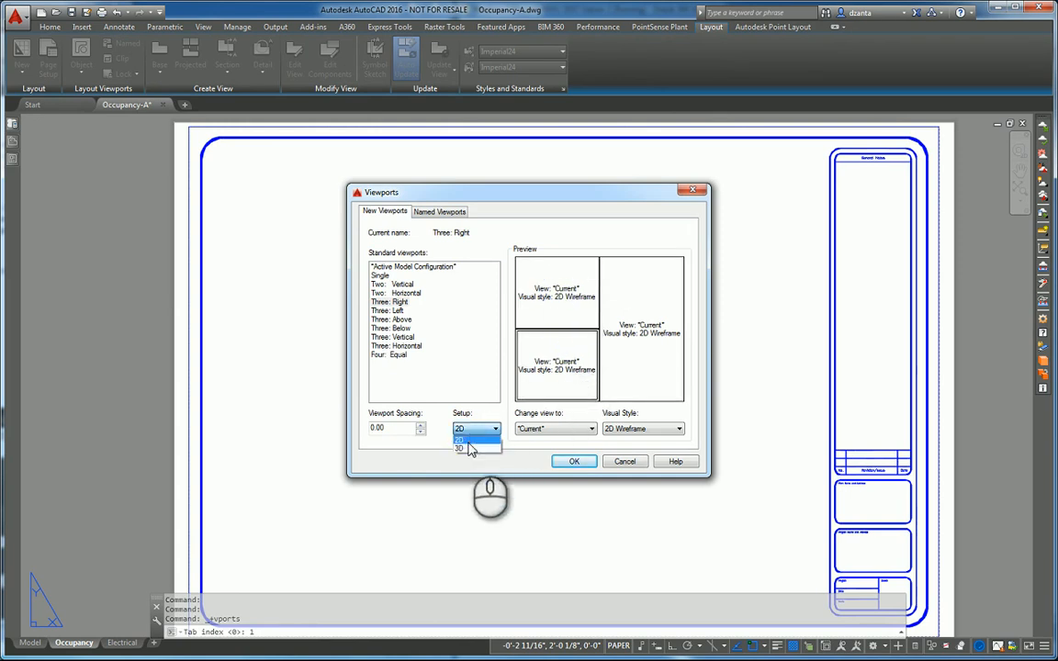
pyautogui.click(467, 448)
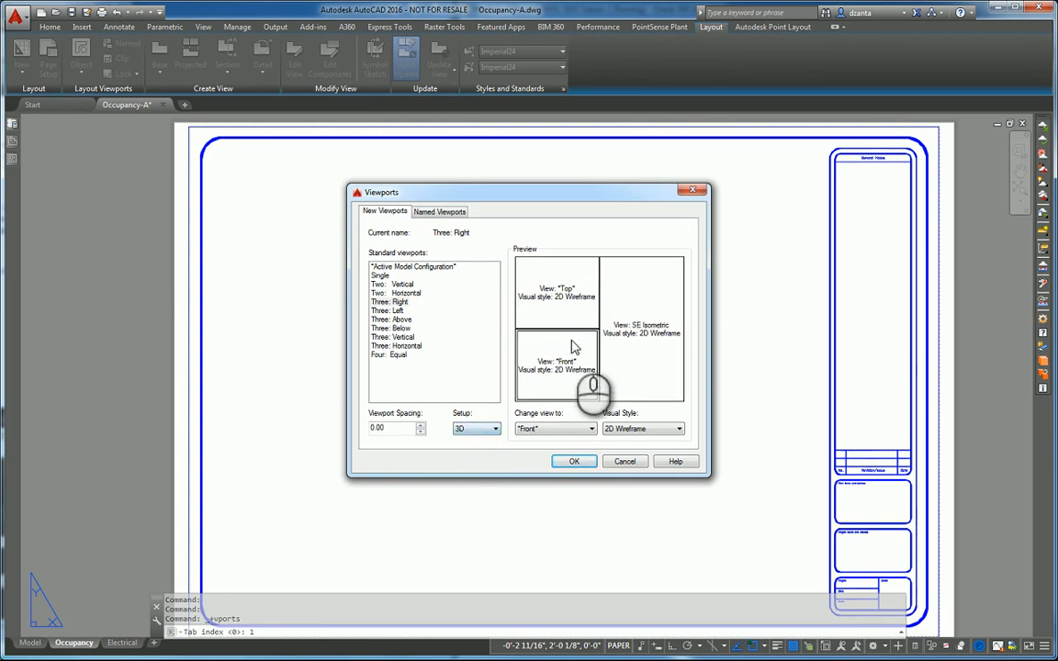
# Assign the Back view to the lower-left viewport and SE Isometric to the right viewport in the preview.
pyautogui.click(551, 428)
pyautogui.click(536, 470)
pyautogui.click(617, 335)
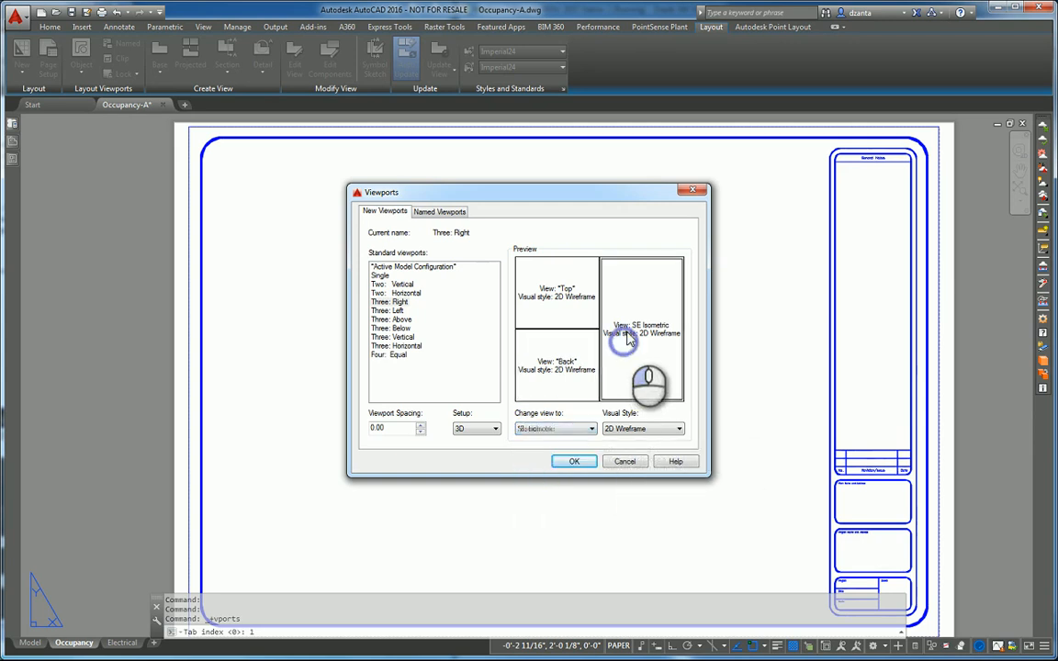
pyautogui.click(551, 429)
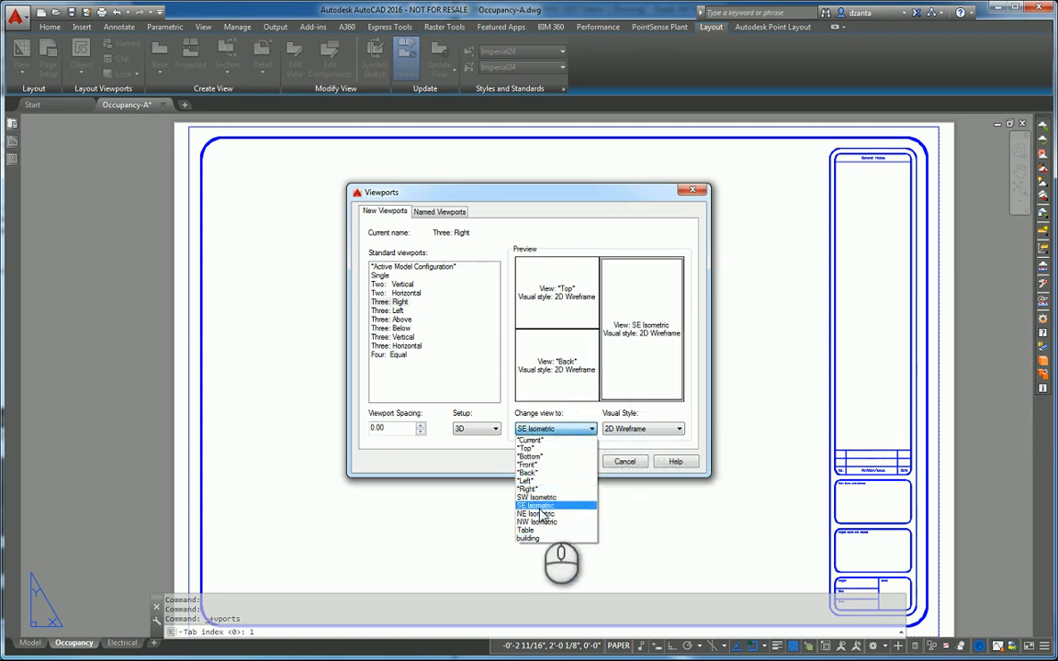
pyautogui.click(535, 505)
# Set the visual style of the Top view's viewport to Shaded with edges.
pyautogui.click(582, 314)
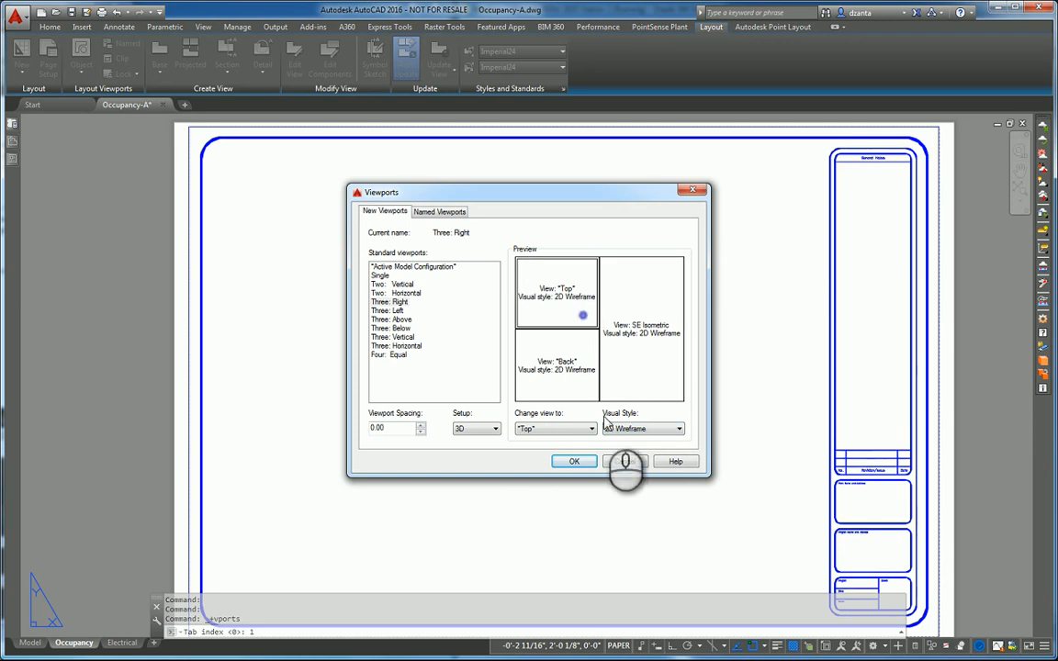
pyautogui.click(620, 429)
pyautogui.click(606, 503)
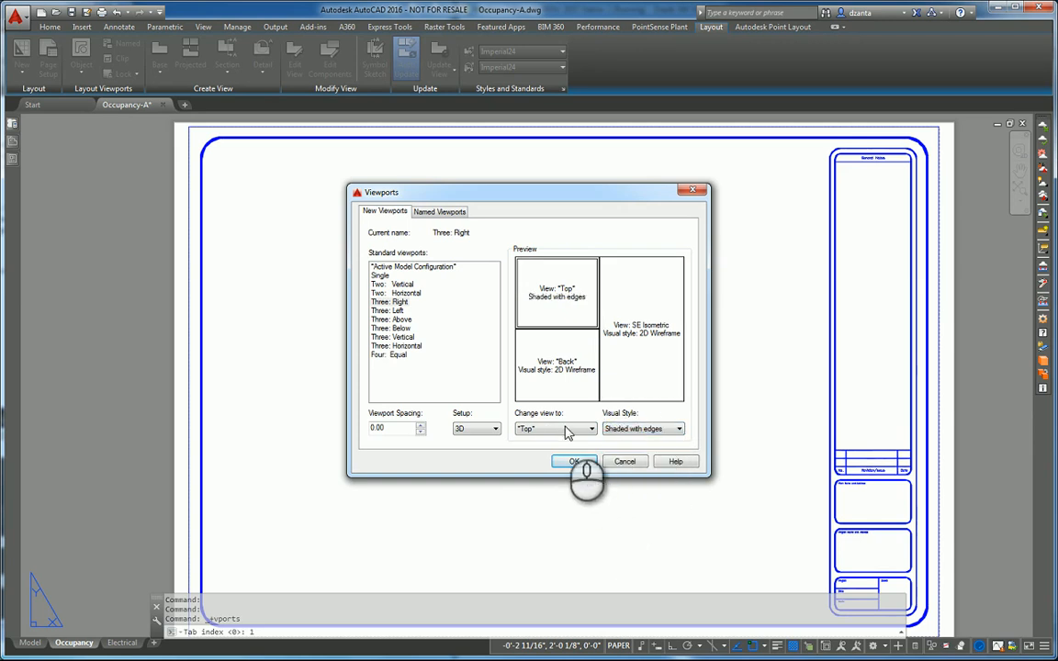
# Assign the SW Isometric view and the Shaded with edges visual style to the lower-left viewport.
pyautogui.click(561, 376)
pyautogui.click(556, 429)
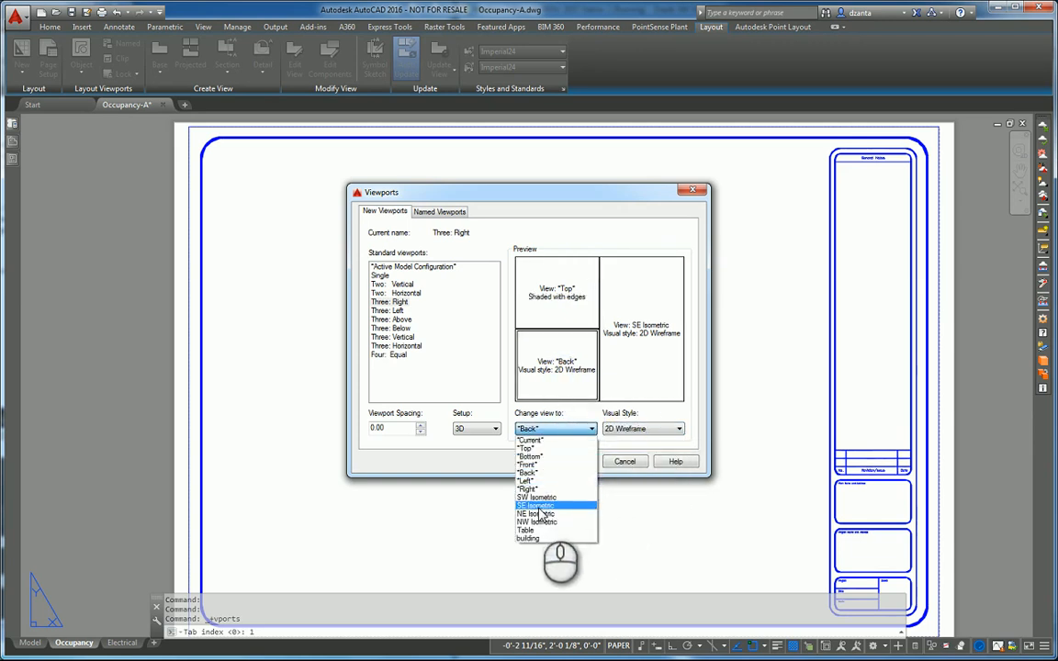
pyautogui.click(538, 497)
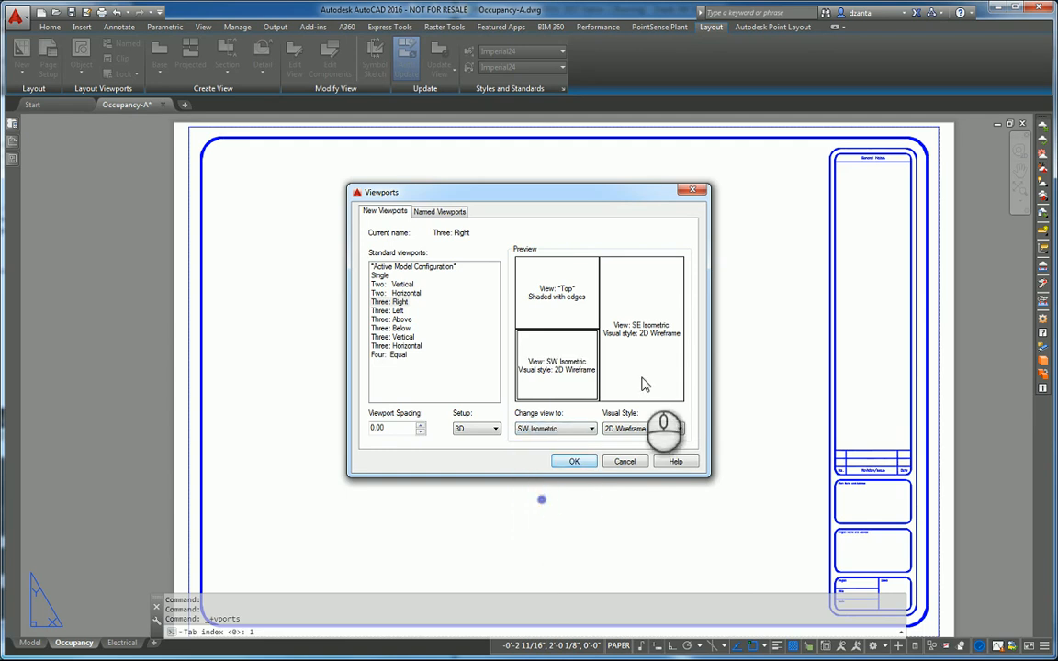
pyautogui.click(633, 429)
pyautogui.click(632, 505)
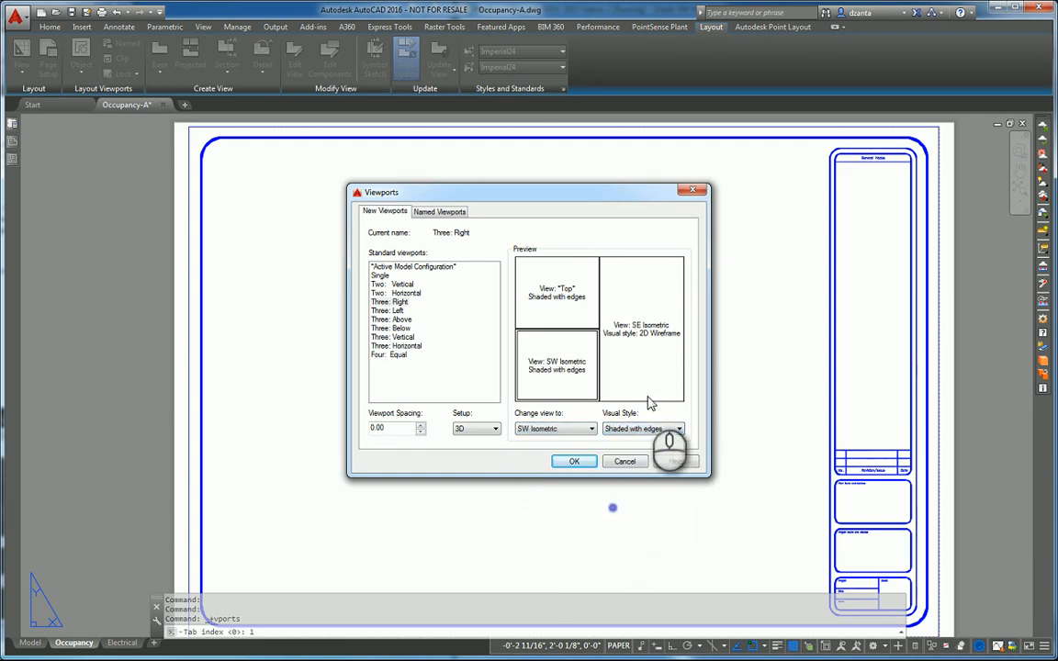
# Set the visual style of the SE Isometric viewport to Conceptual and accept the Three: Right viewport configuration.
pyautogui.click(646, 359)
pyautogui.click(639, 429)
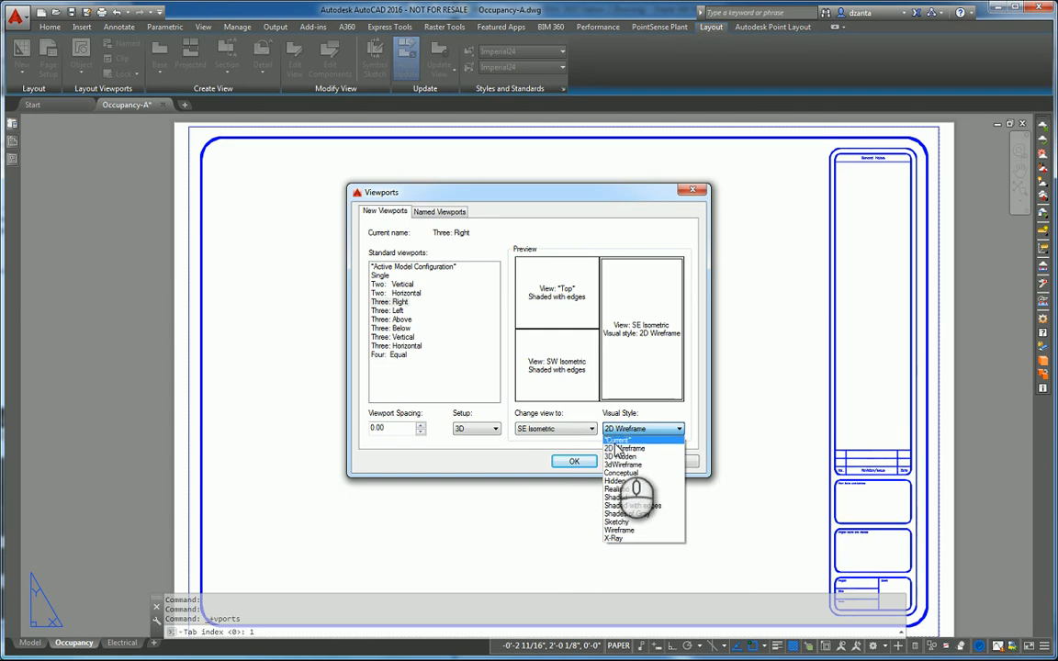
pyautogui.click(621, 473)
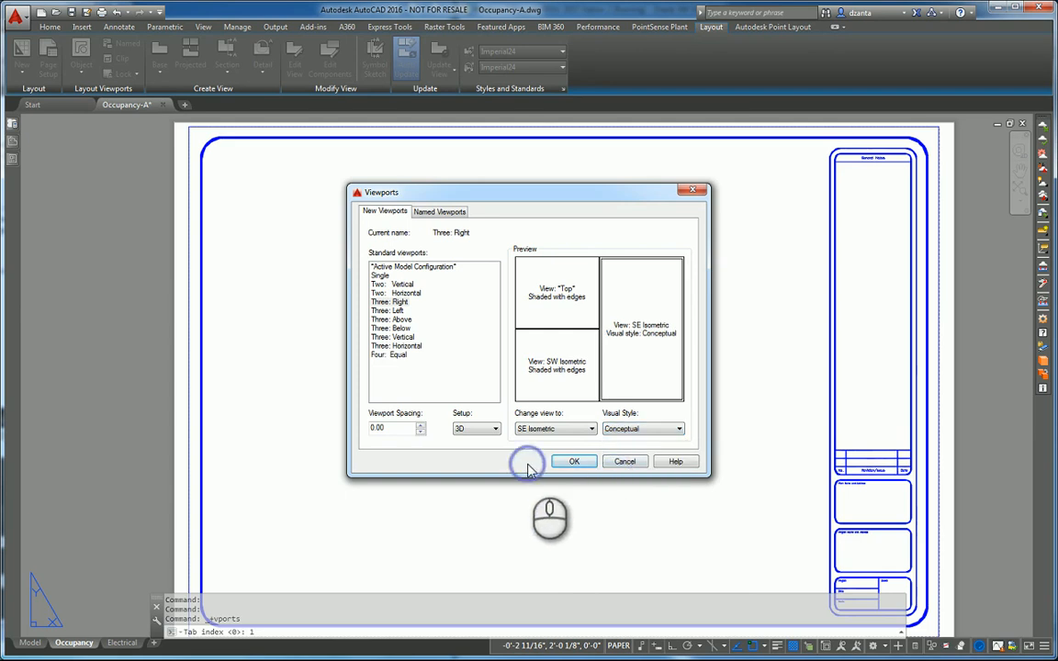
pyautogui.click(574, 461)
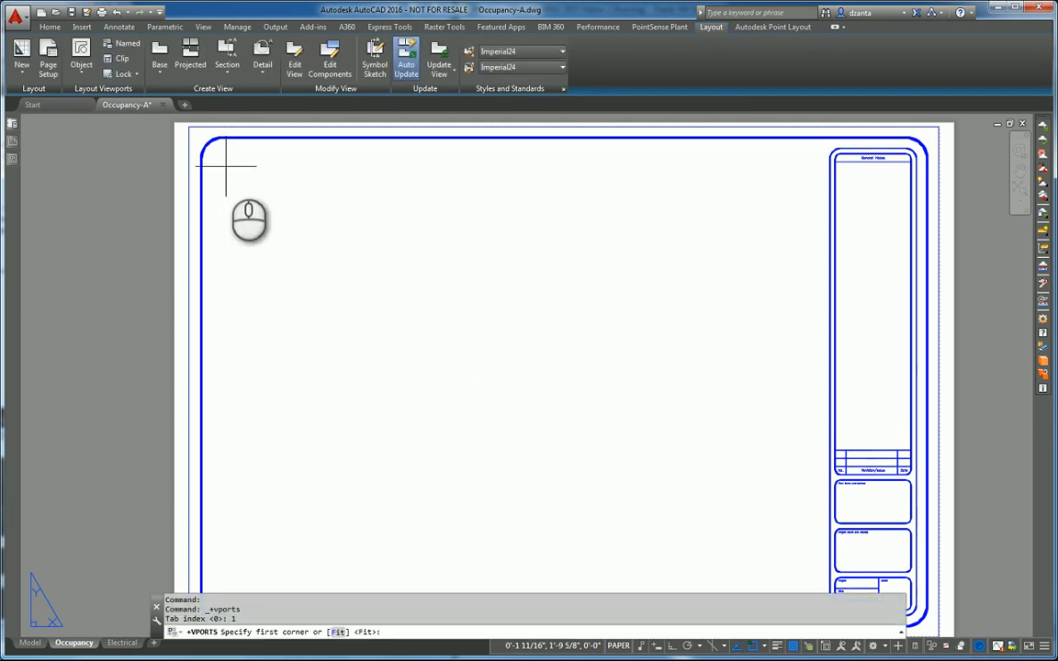
# Place the three-viewport configuration across the sheet's empty drawing area, from its upper-left corner to the lower-right corner beside the title block.
pyautogui.click(221, 153)
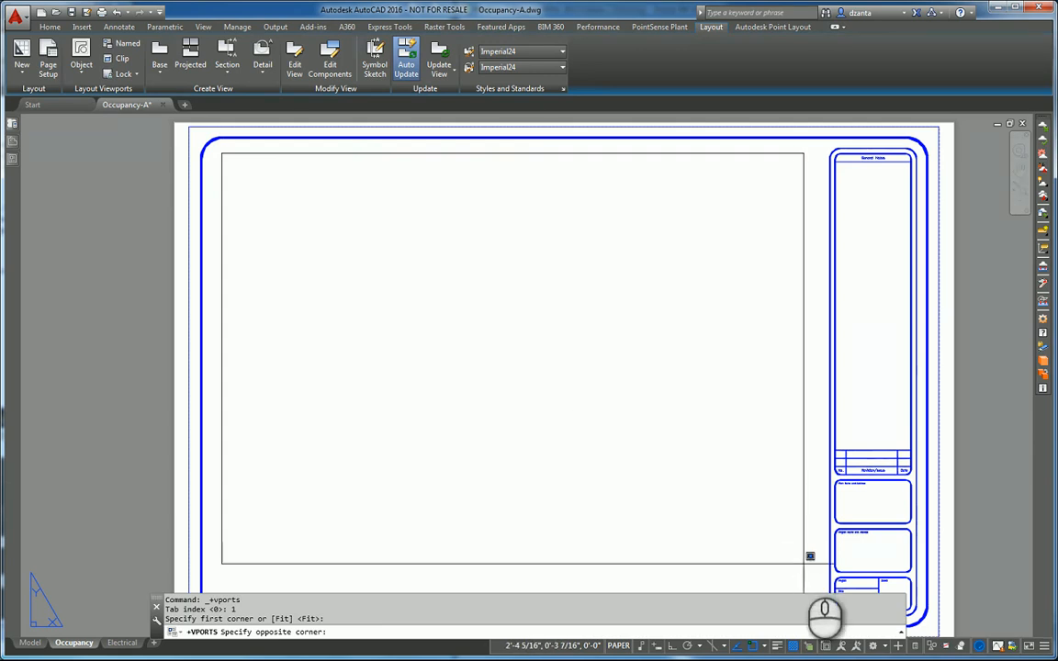
pyautogui.scroll(-5, 810, 556)
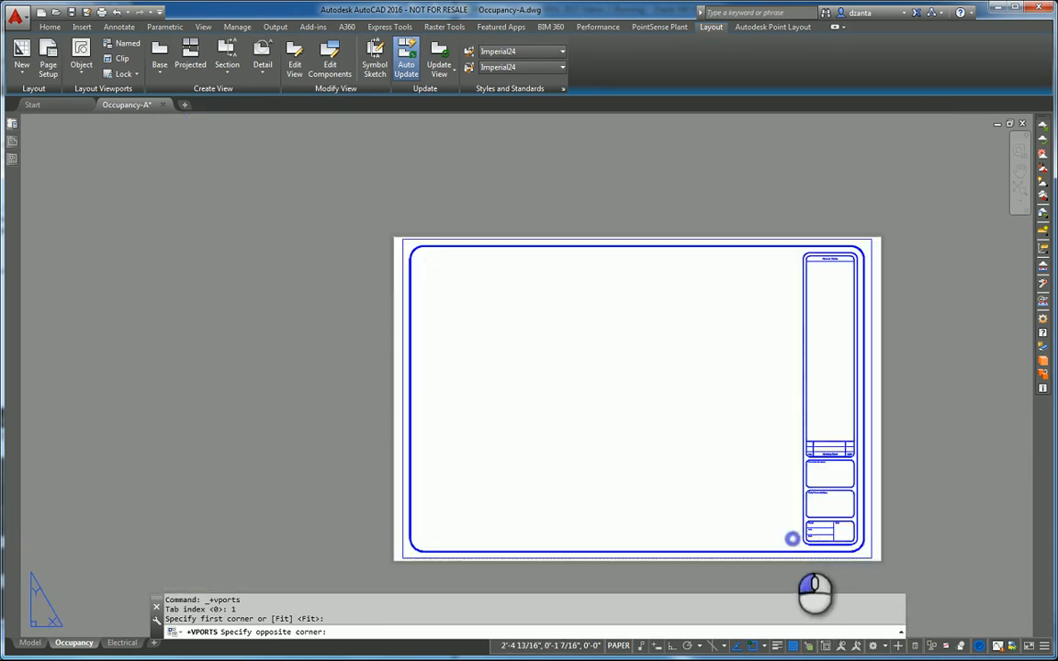
pyautogui.click(793, 539)
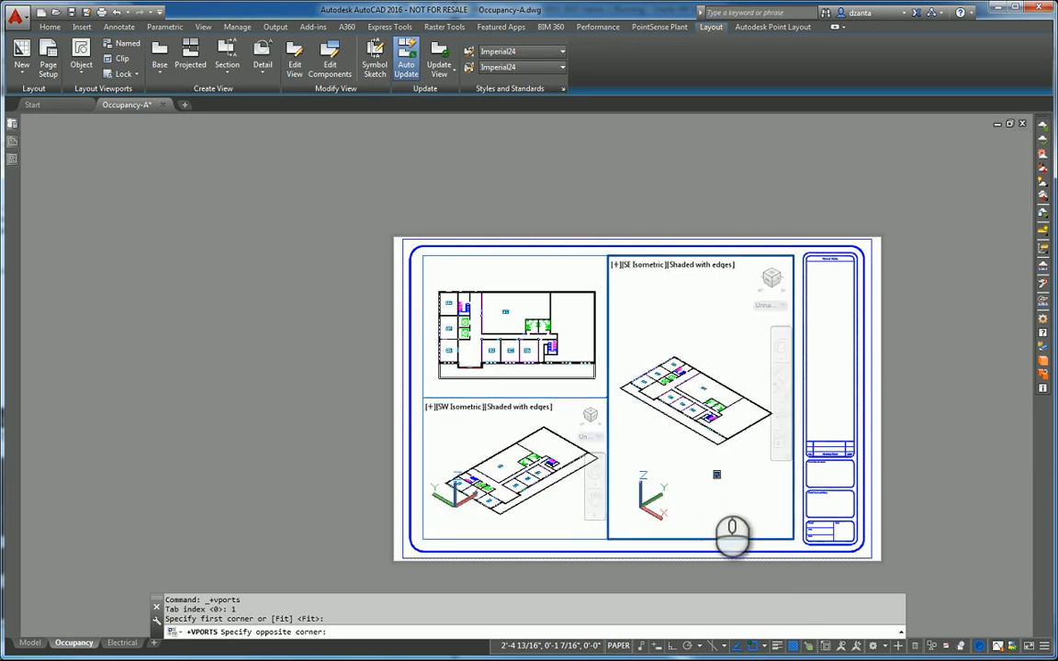
# Delete the SE Isometric viewport next to the title block from the Occupancy sheet.
pyautogui.moveTo(710, 482); pyautogui.dragTo(601, 448, button='middle')
pyautogui.scroll(2, 554, 438)
pyautogui.scroll(-2, 602, 448)
pyautogui.click(673, 265)
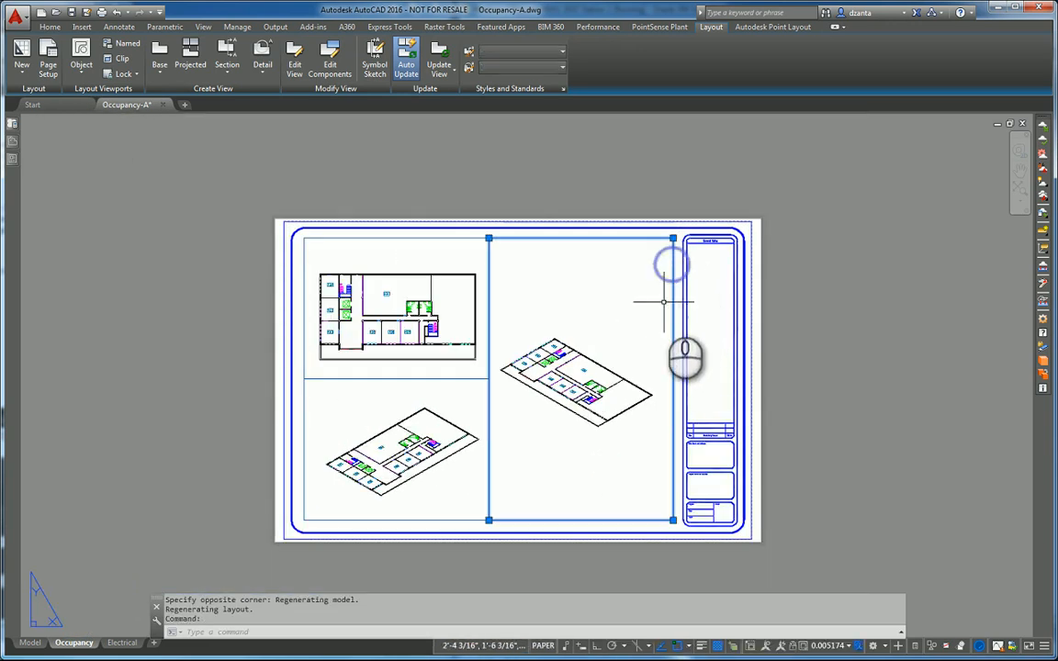
pyautogui.press('Delete')
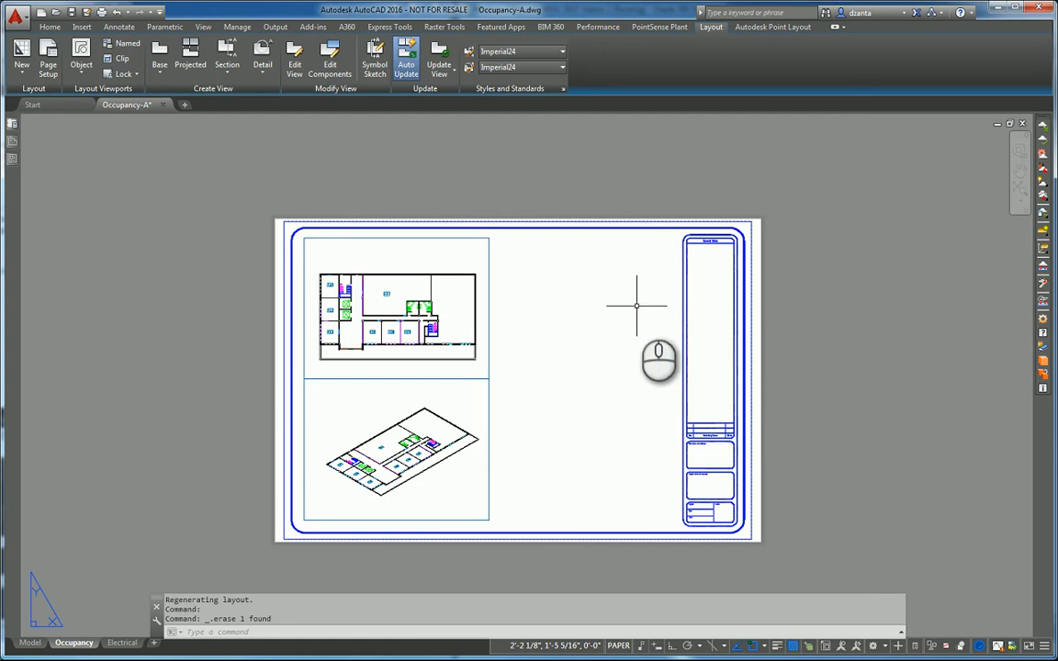